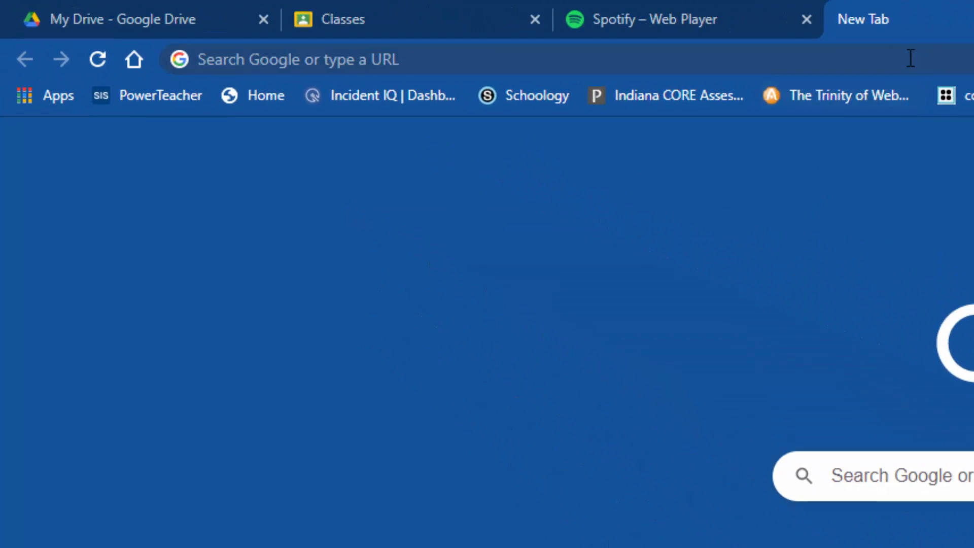
- Open the Photopea online photo editor at photopea.com
{"action": "left_click", "coordinate": [911, 58]}
{"action": "type", "text": "ph"}
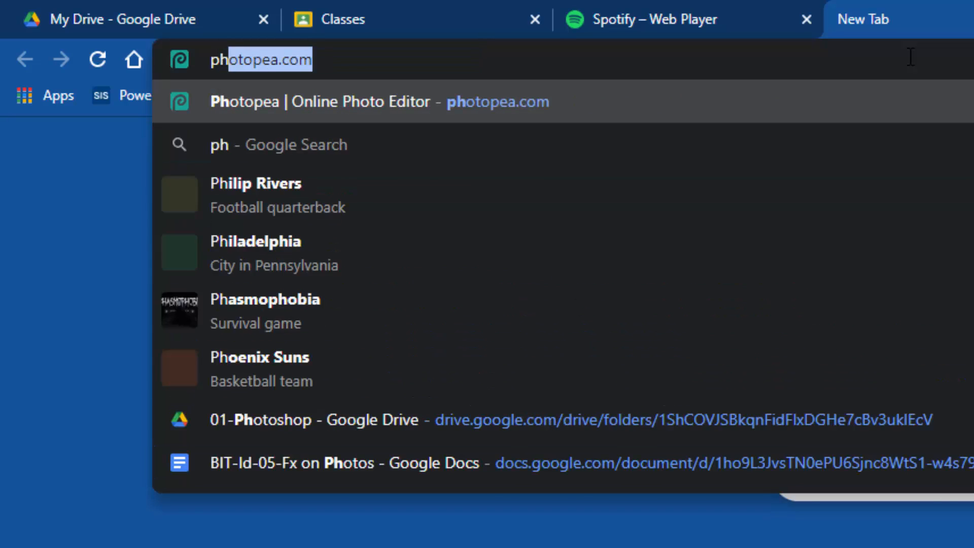
{"action": "type", "text": "otopea"}
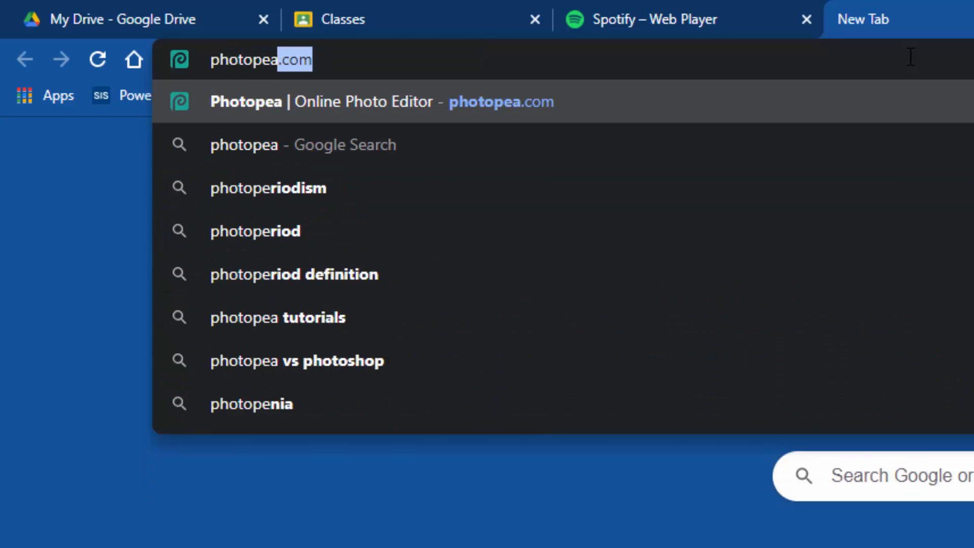
{"action": "type", "text": ".com"}
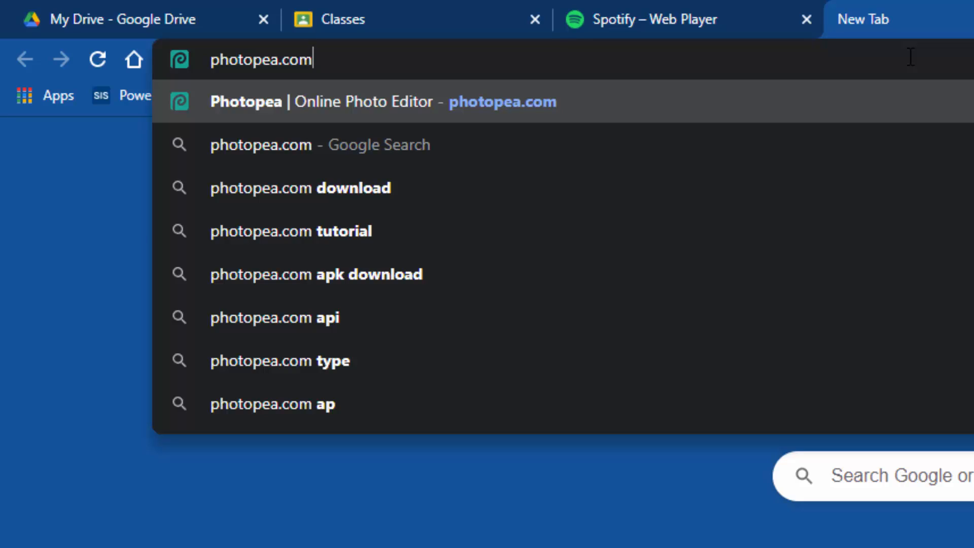
{"action": "key", "text": "Return"}
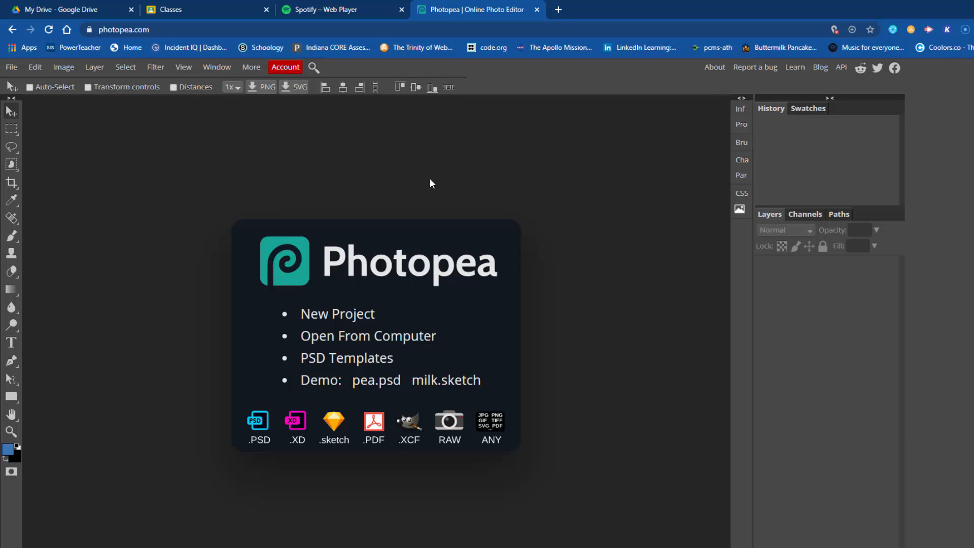
- Create a new project named gradient1, 1280 × 720 px at 72 DPI with a white background
{"action": "left_click", "coordinate": [335, 314]}
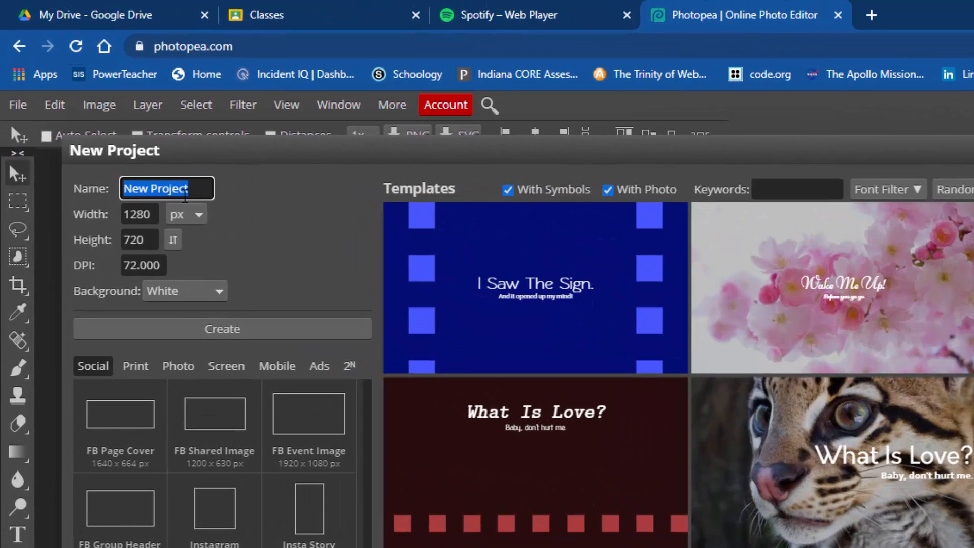
{"action": "type", "text": "gra"}
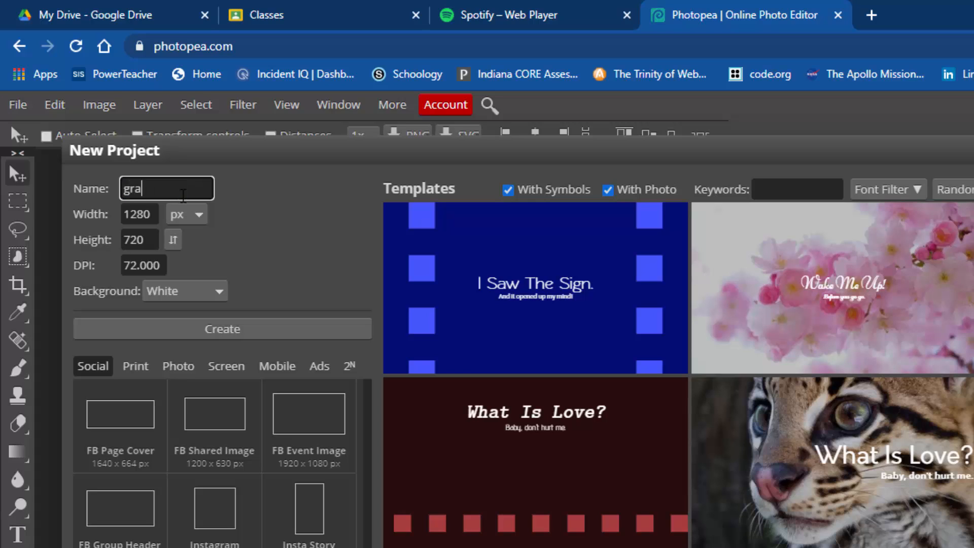
{"action": "type", "text": "dient1"}
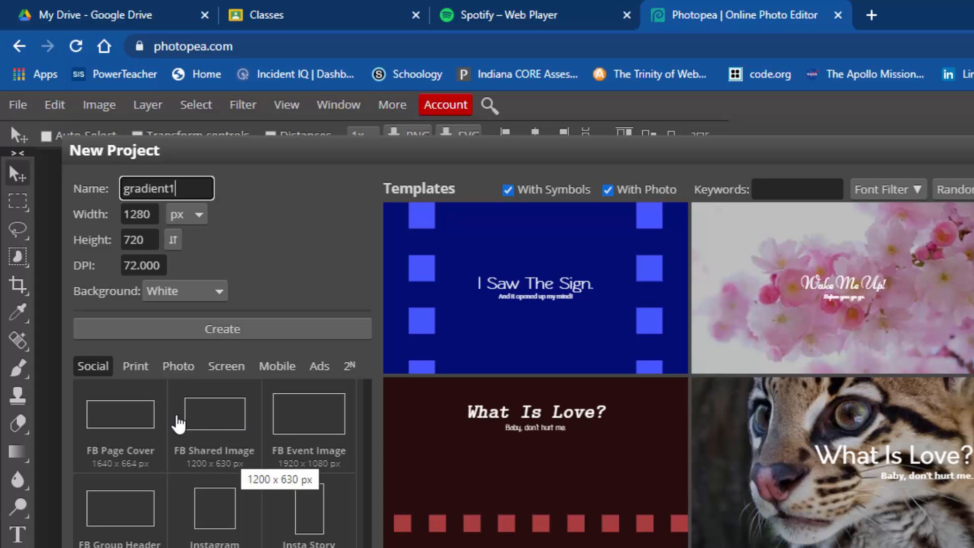
{"action": "left_click", "coordinate": [136, 374]}
{"action": "left_click", "coordinate": [221, 374]}
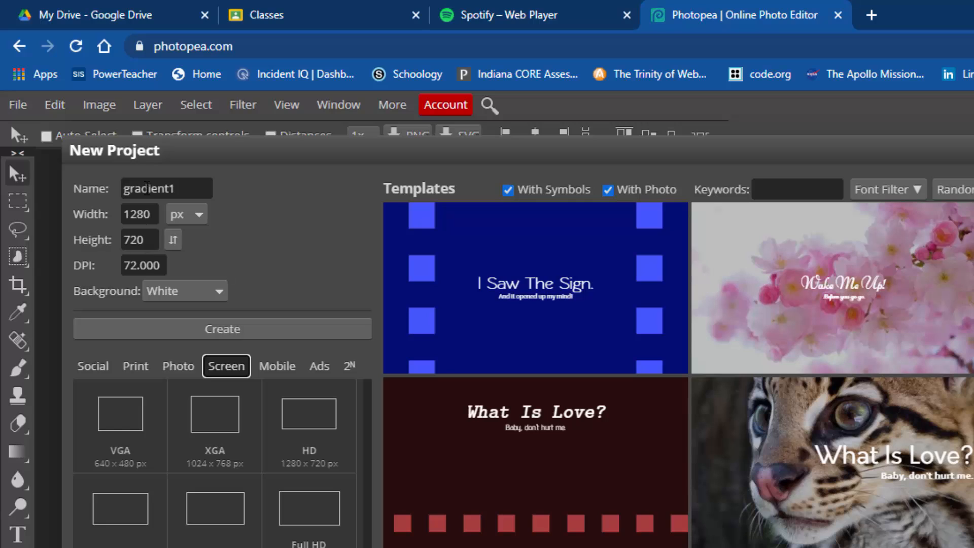
{"action": "left_click_drag", "start_coordinate": [152, 214], "coordinate": [111, 215]}
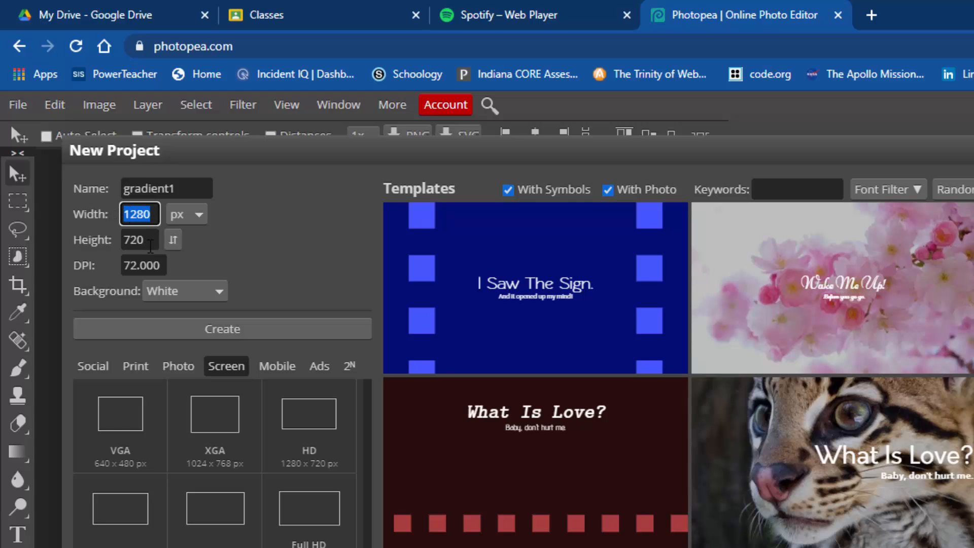
{"action": "left_click_drag", "start_coordinate": [151, 246], "coordinate": [113, 237]}
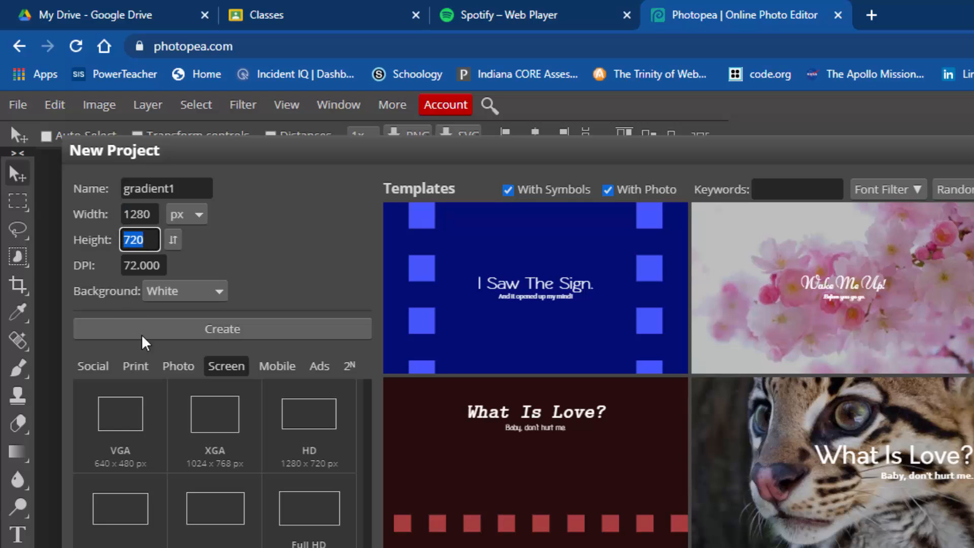
{"action": "left_click", "coordinate": [215, 331]}
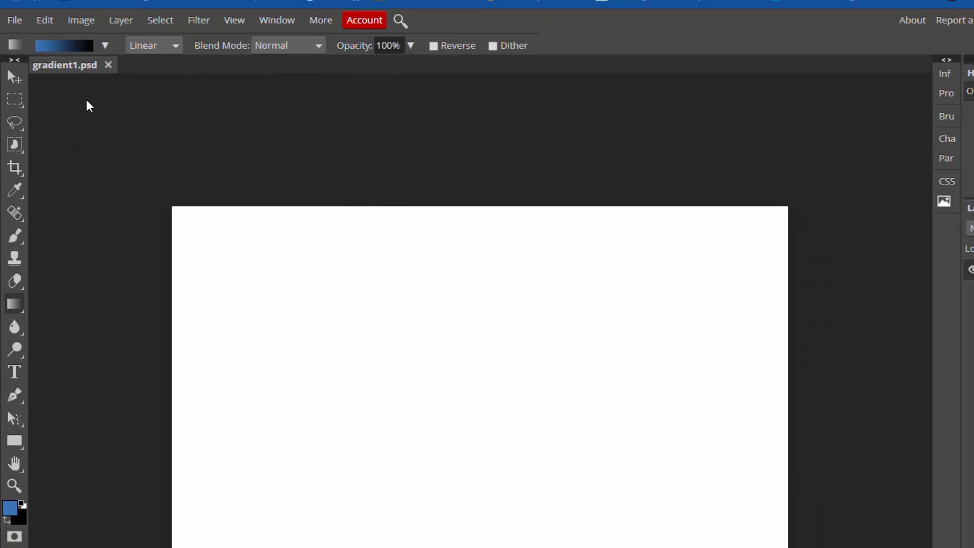
- Choose the violet-to-orange preset for the Gradient tool
{"action": "left_click", "coordinate": [104, 45]}
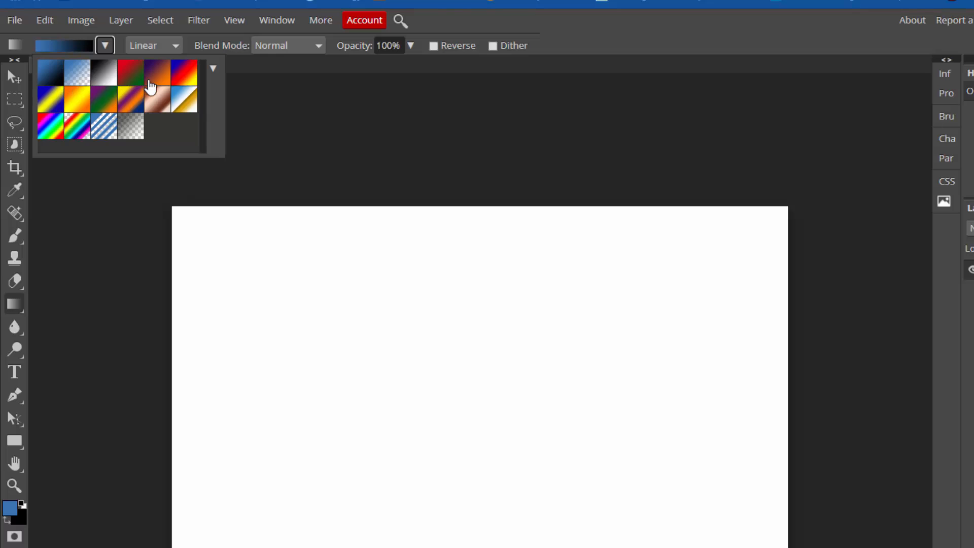
{"action": "left_click", "coordinate": [213, 68]}
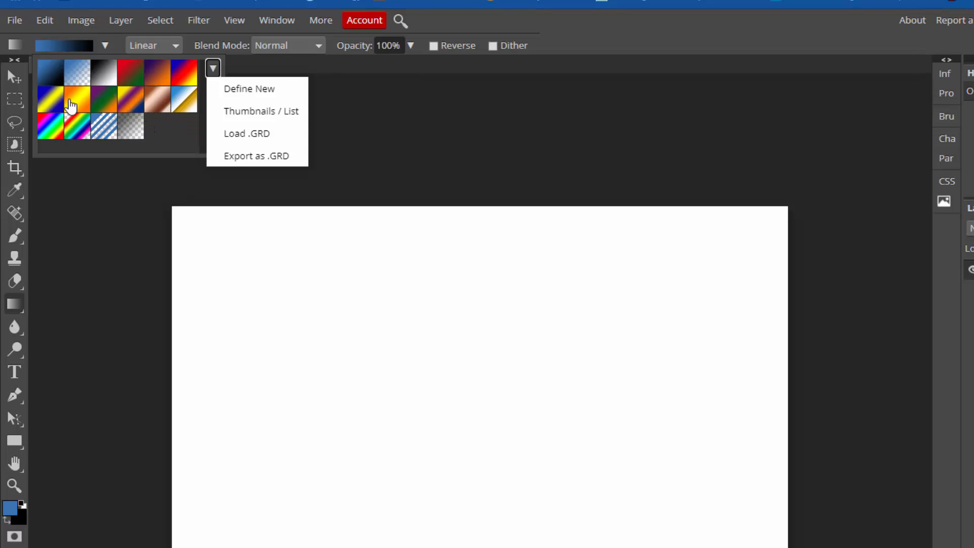
{"action": "left_click", "coordinate": [75, 105]}
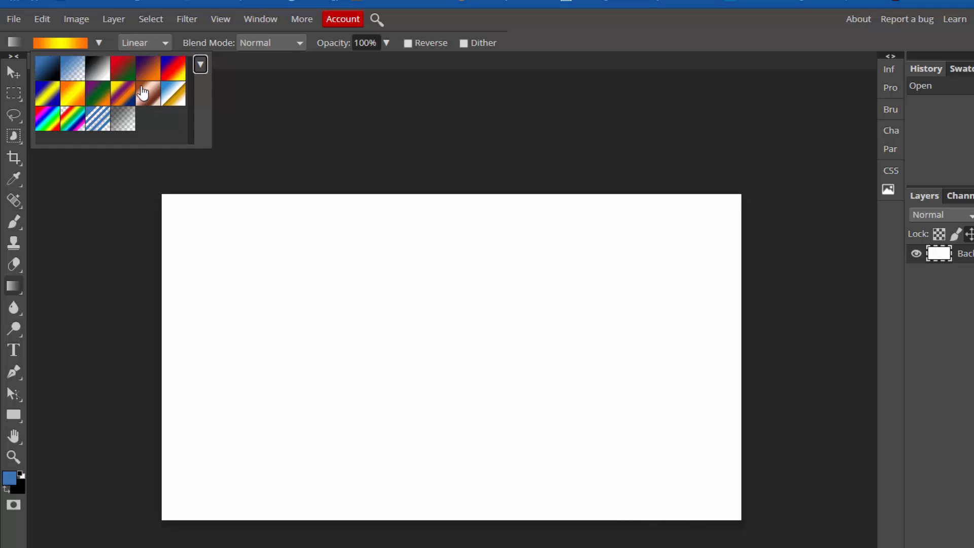
{"action": "left_click", "coordinate": [148, 70]}
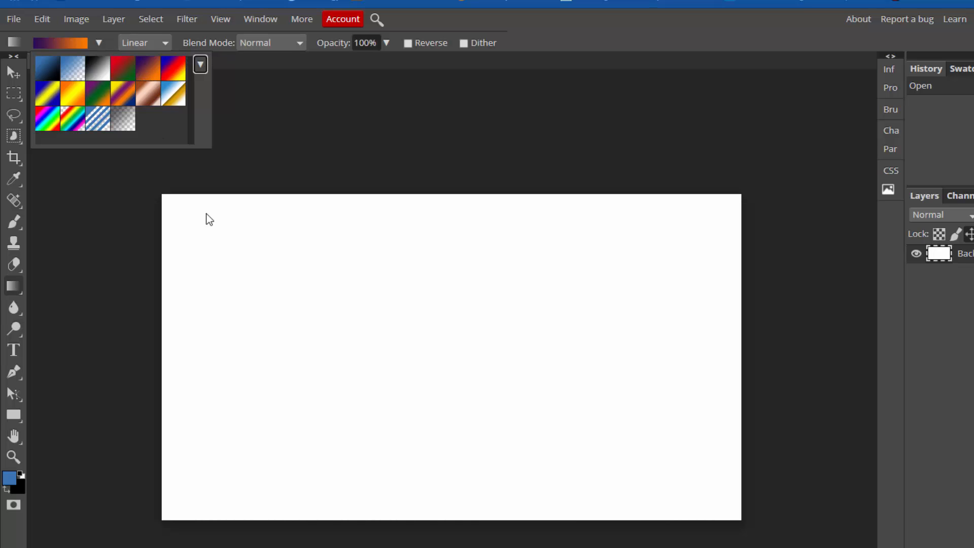
- Try full-canvas linear gradients running bottom to top, top to bottom, left to right and right to left
{"action": "left_click", "coordinate": [447, 501]}
{"action": "left_click_drag", "start_coordinate": [446, 500], "coordinate": [444, 205]}
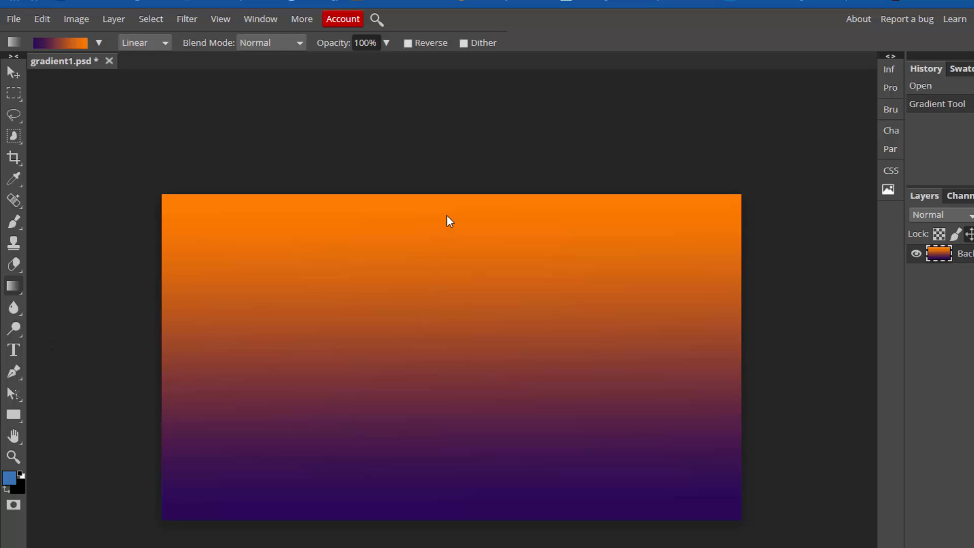
{"action": "left_click_drag", "start_coordinate": [446, 216], "coordinate": [453, 507]}
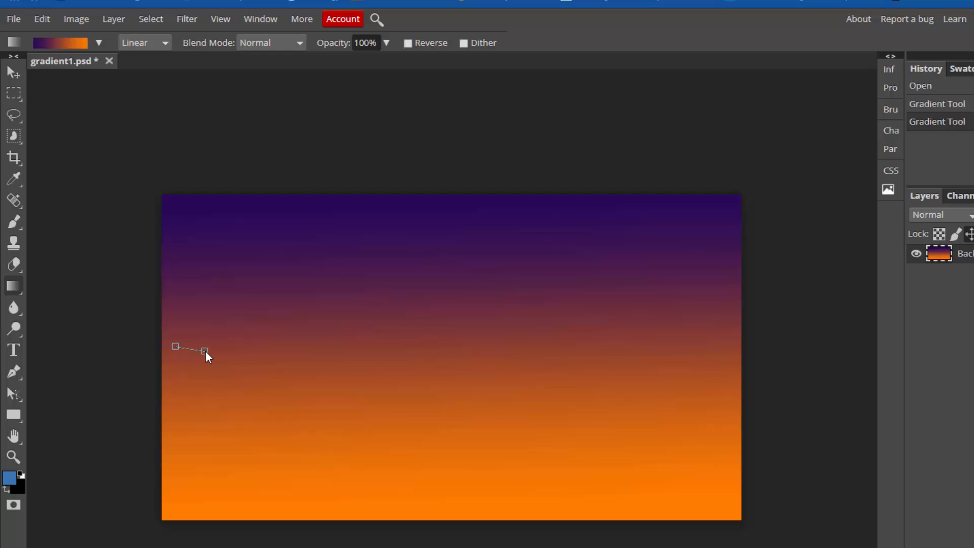
{"action": "left_click_drag", "start_coordinate": [206, 351], "coordinate": [689, 348]}
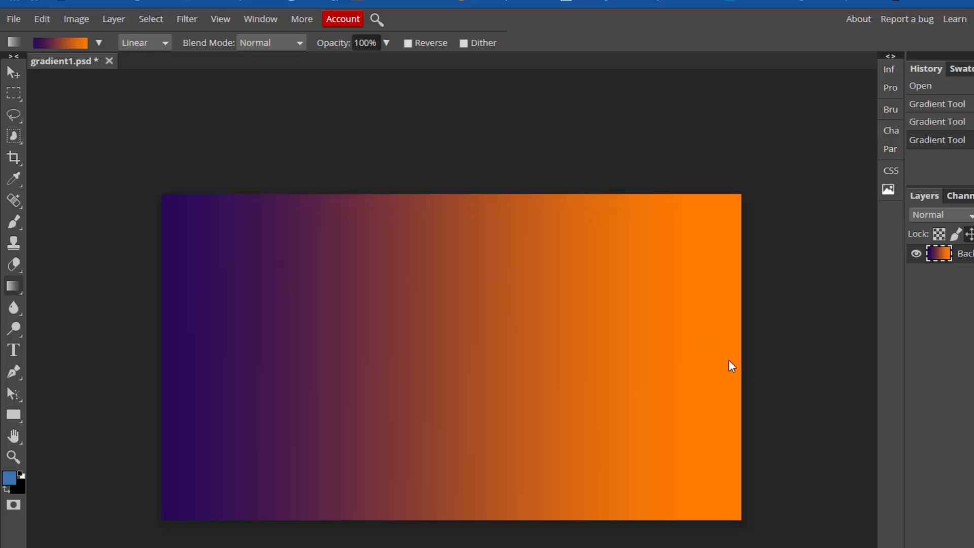
{"action": "left_click_drag", "start_coordinate": [727, 357], "coordinate": [194, 352]}
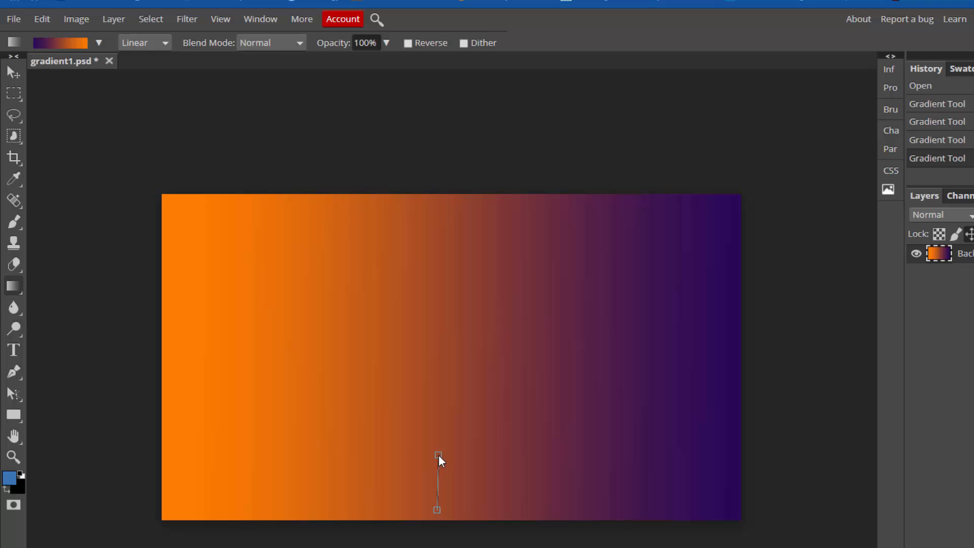
- Try a short linear gradient rising from the canvas's bottom edge, plus shorter and longer diagonal ones from its upper-left corner
{"action": "left_click_drag", "start_coordinate": [438, 456], "coordinate": [438, 455]}
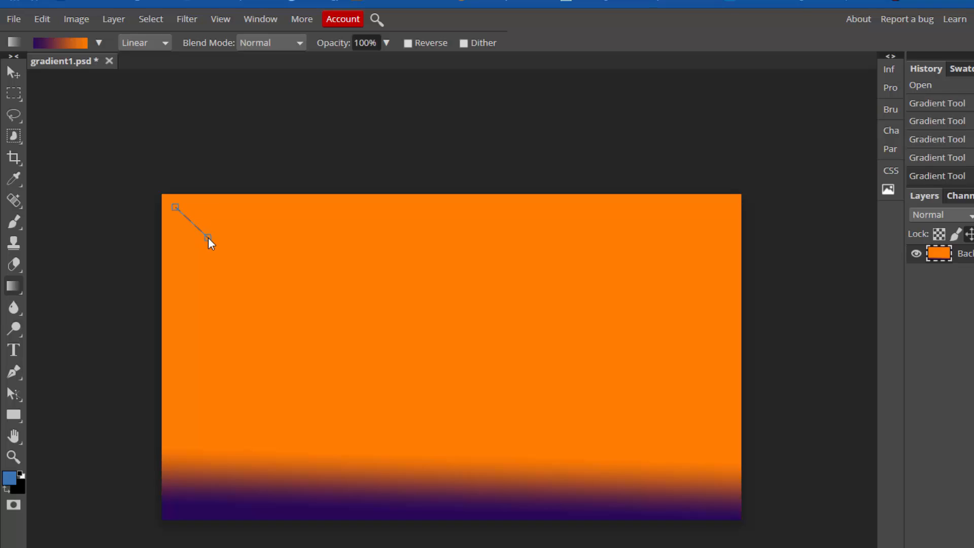
{"action": "left_click_drag", "start_coordinate": [209, 239], "coordinate": [210, 238]}
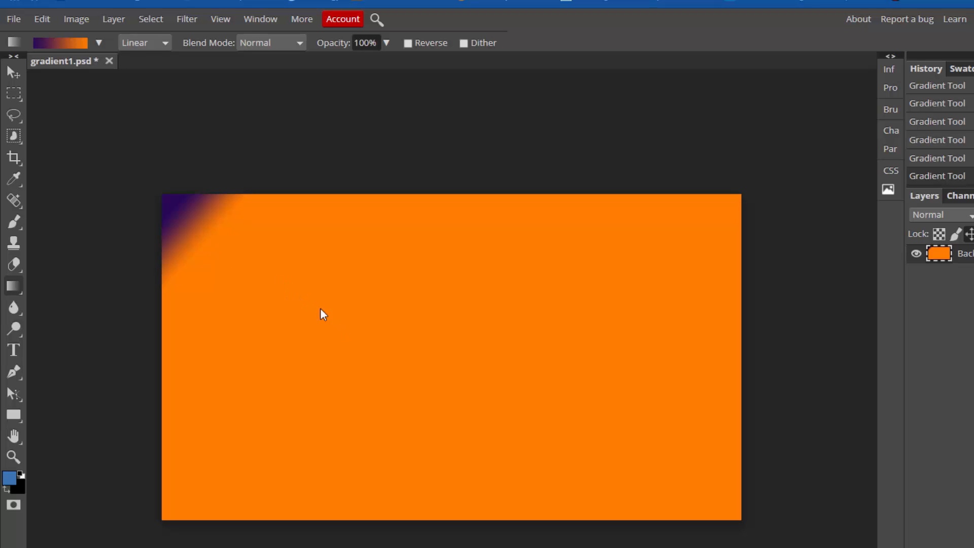
{"action": "left_click_drag", "start_coordinate": [177, 213], "coordinate": [286, 284]}
{"action": "left_click_drag", "start_coordinate": [183, 225], "coordinate": [396, 342]}
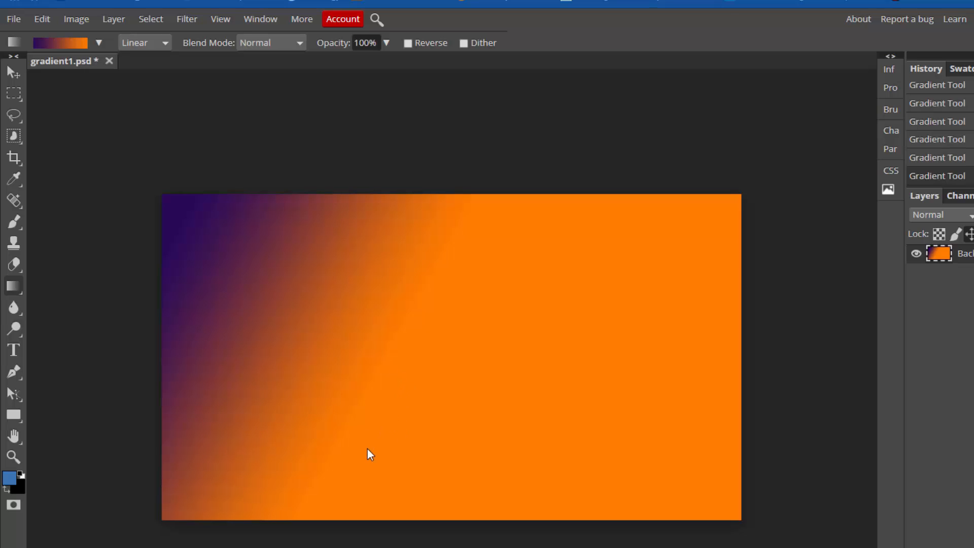
- Apply a horizontal linear gradient from the canvas's left edge to about its middle, and save the project as a PSD
{"action": "left_click_drag", "start_coordinate": [177, 357], "coordinate": [439, 355]}
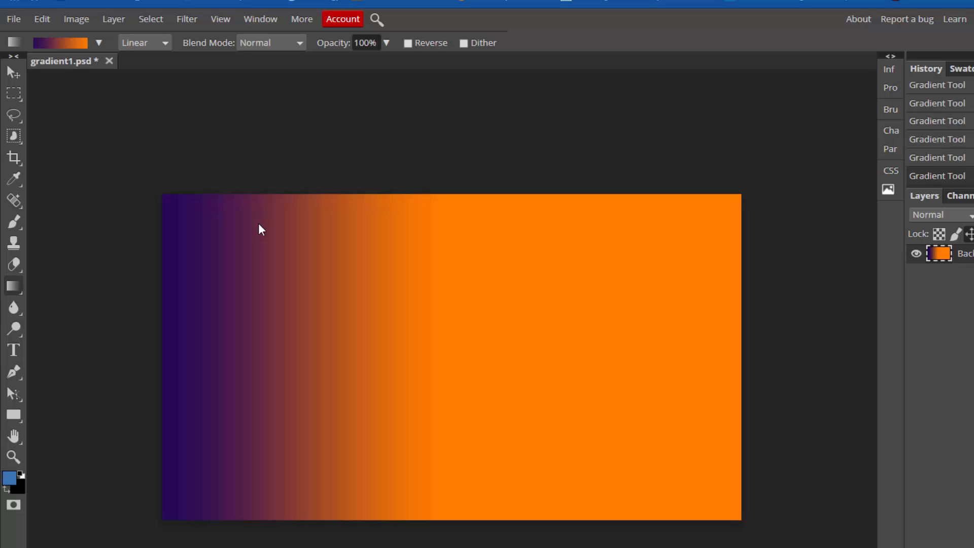
{"action": "left_click", "coordinate": [10, 24]}
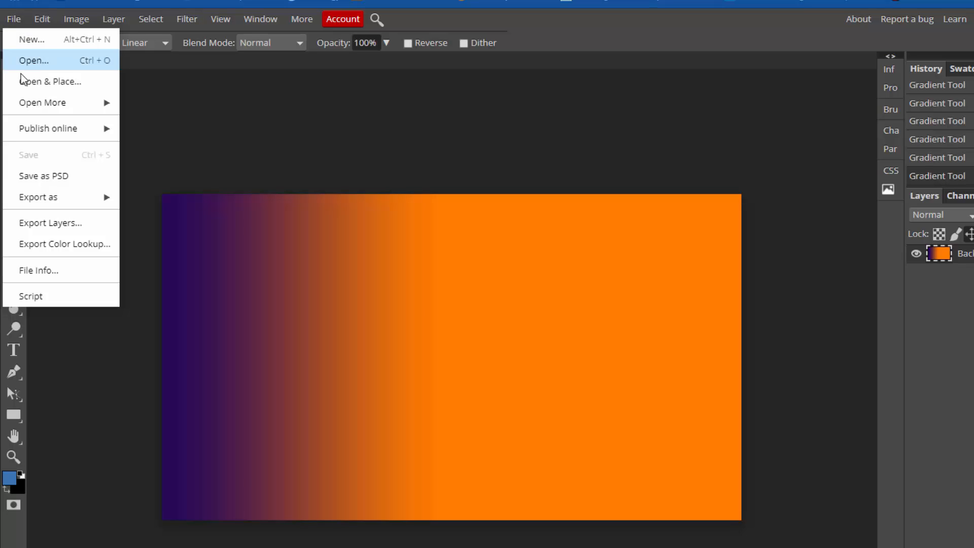
{"action": "left_click", "coordinate": [37, 177]}
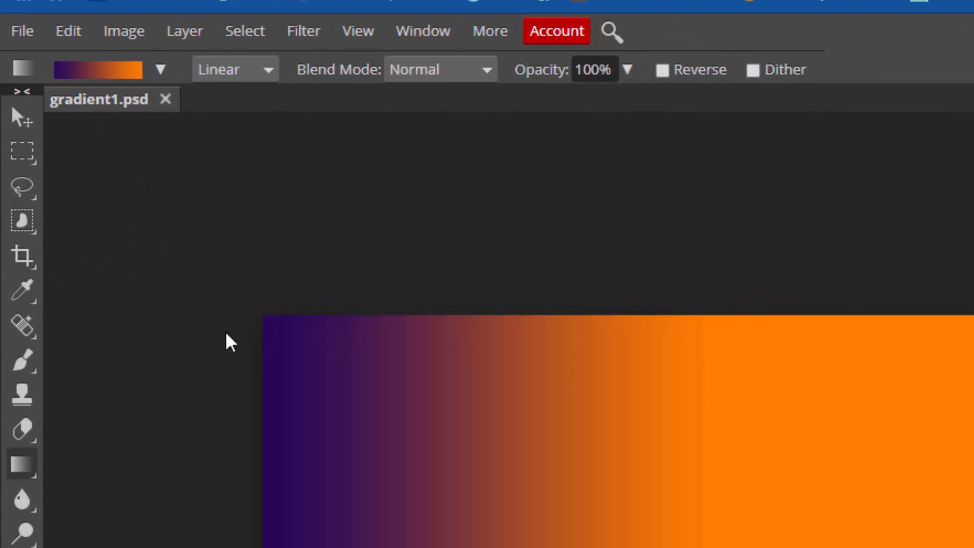
- Create another project named gradient2, 1280 × 720 px at 72 DPI with a white background
{"action": "left_click", "coordinate": [21, 32]}
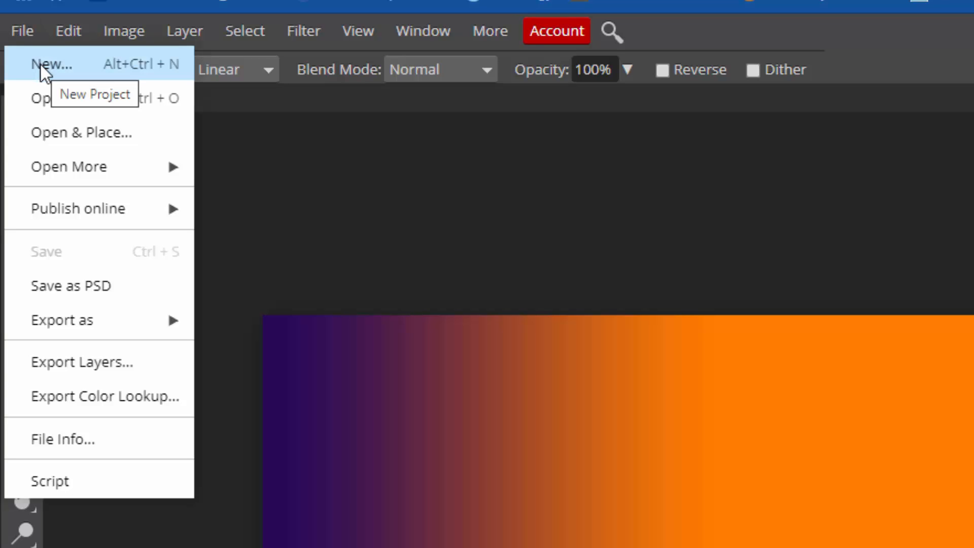
{"action": "left_click", "coordinate": [41, 63]}
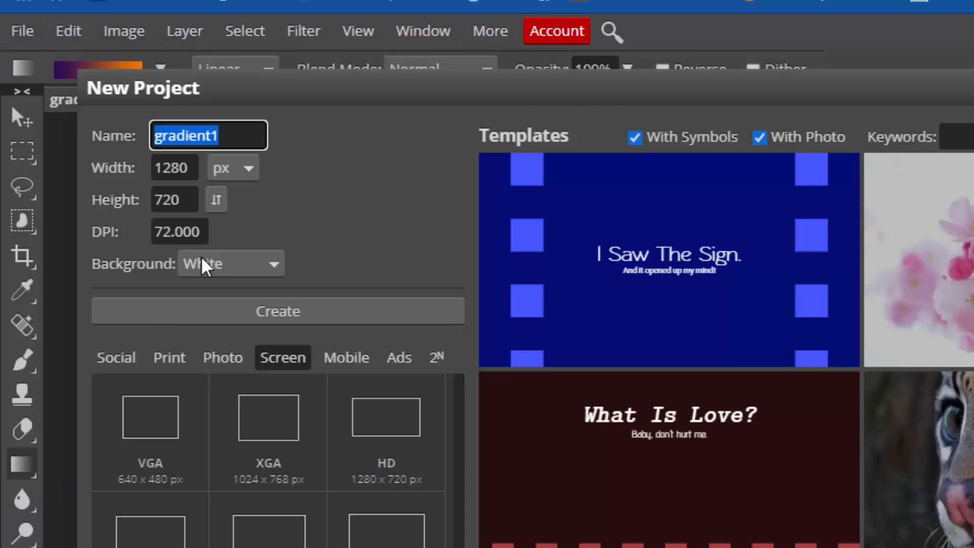
{"action": "key", "text": "End"}
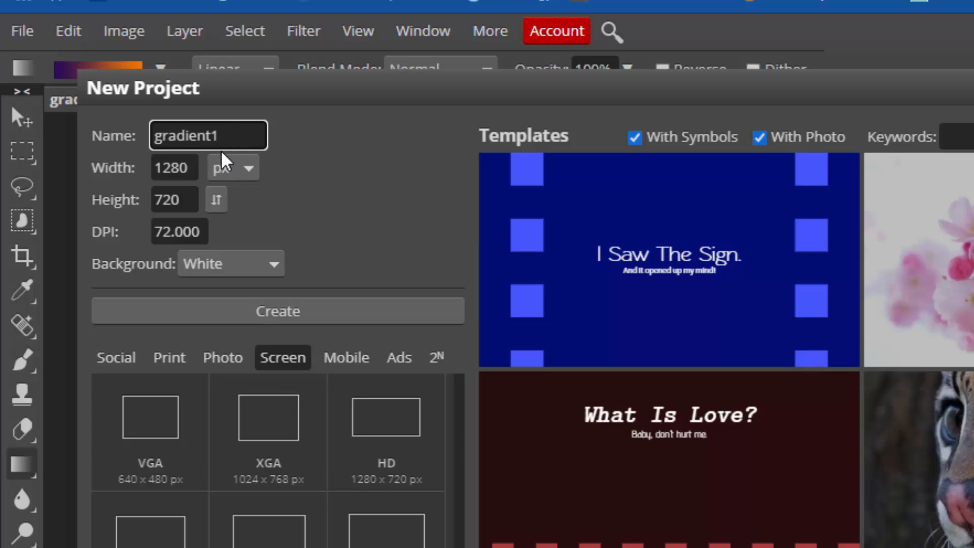
{"action": "key", "text": "BackSpace"}
{"action": "type", "text": "2"}
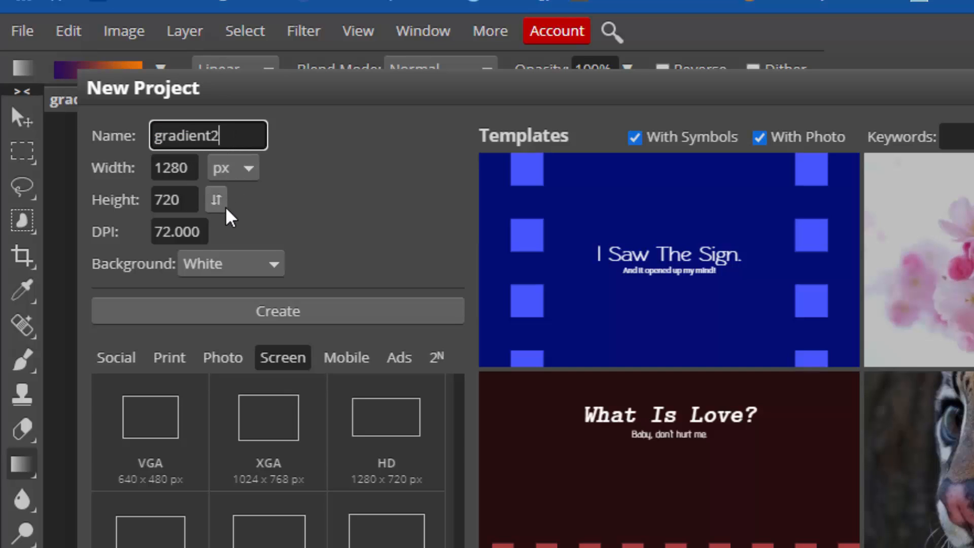
{"action": "key", "text": "Tab"}
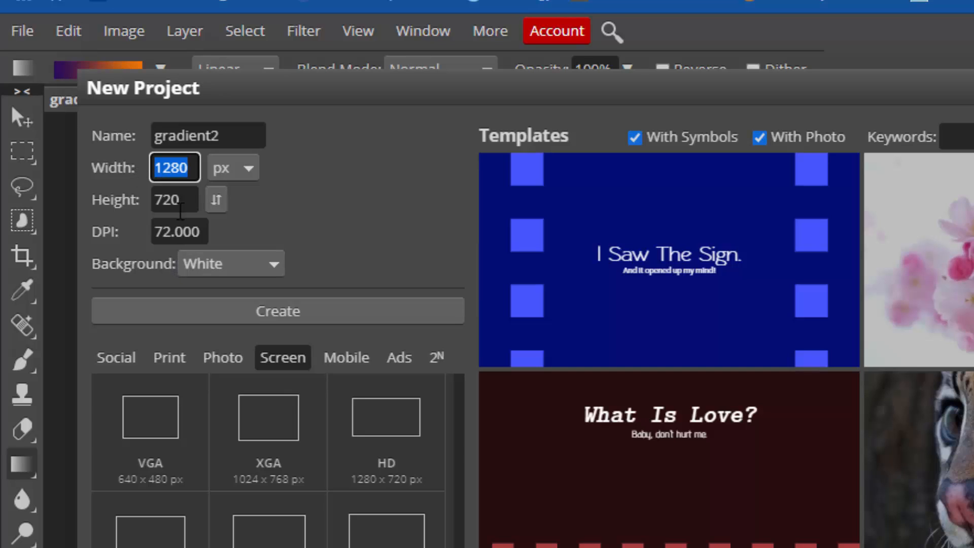
{"action": "left_click_drag", "start_coordinate": [187, 203], "coordinate": [151, 203]}
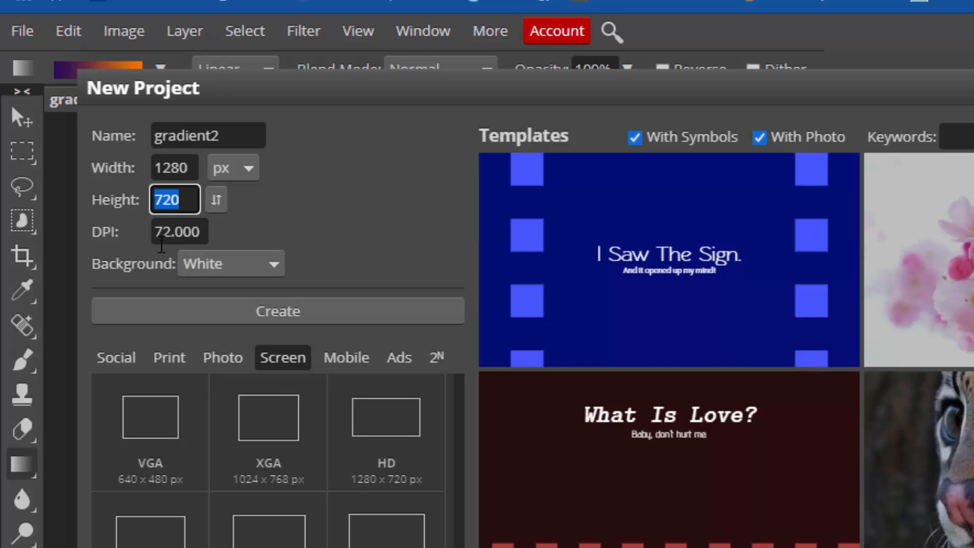
{"action": "left_click", "coordinate": [226, 317]}
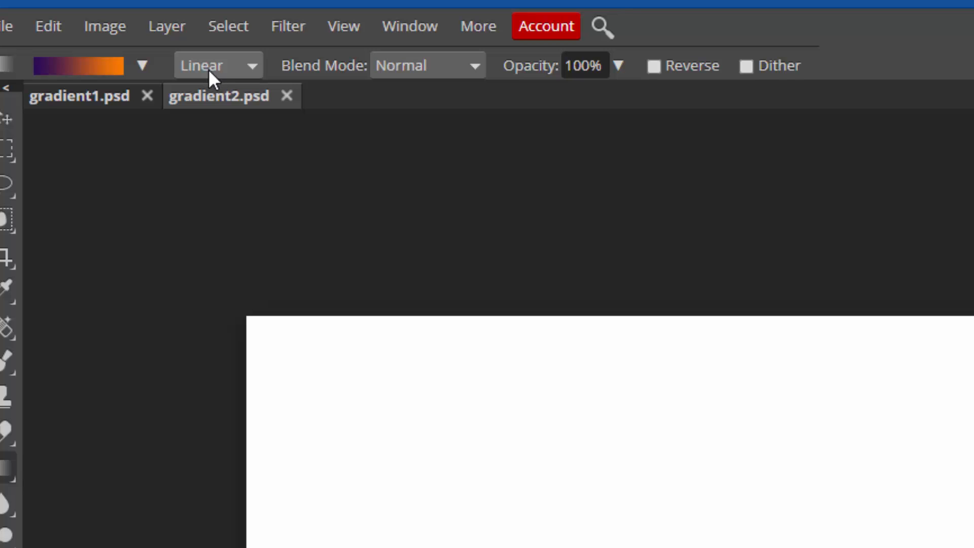
- Set the gradient type to Radial and fill the canvas with a gradient running from near its centre toward the upper left
{"action": "left_click", "coordinate": [223, 71]}
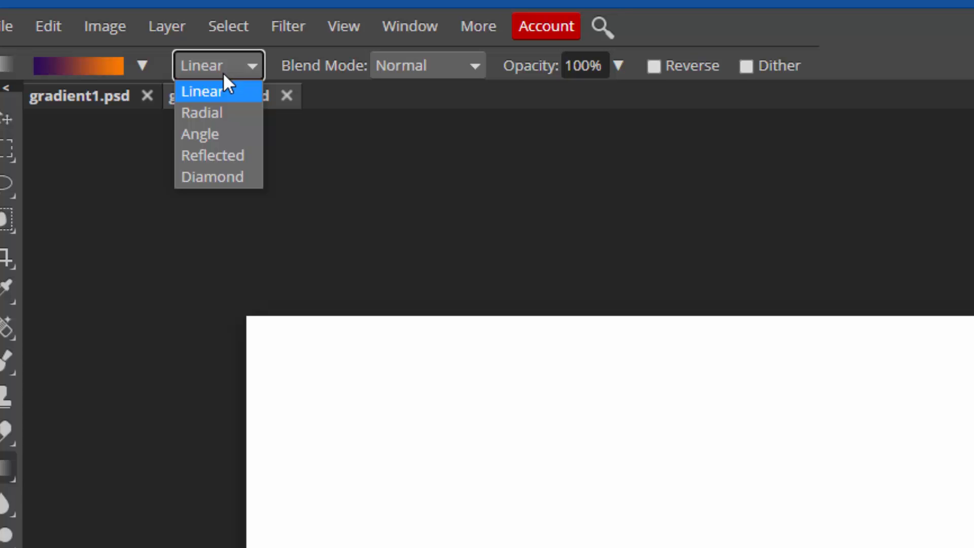
{"action": "left_click", "coordinate": [223, 108]}
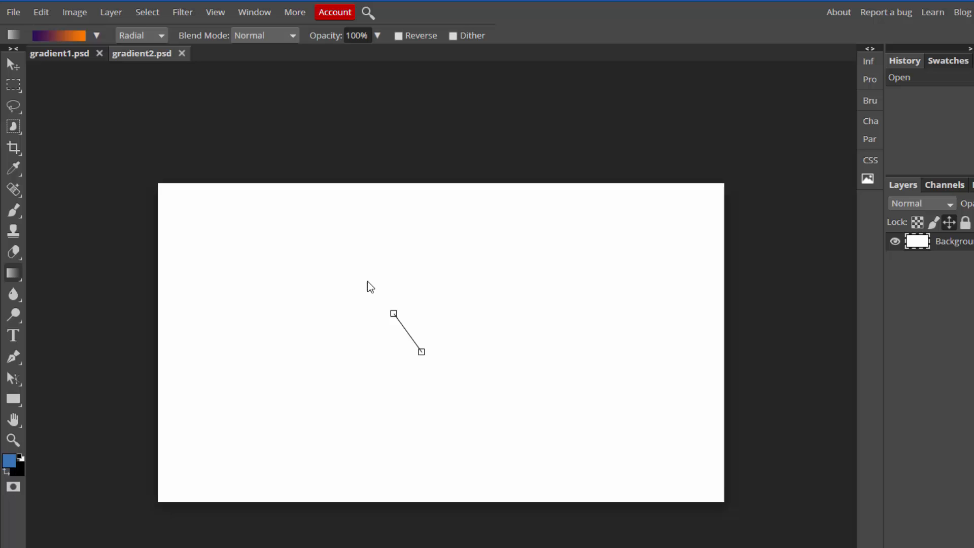
{"action": "left_click_drag", "start_coordinate": [367, 281], "coordinate": [322, 223]}
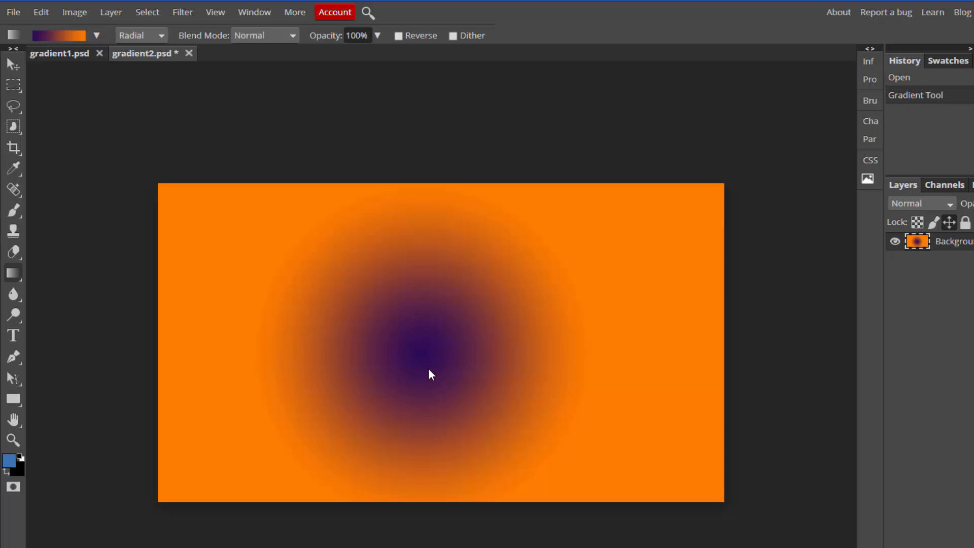
- Try radial gradients of different sizes from the canvas centre, plus small ones near its upper-left and upper-right corners
{"action": "left_click_drag", "start_coordinate": [432, 336], "coordinate": [430, 330]}
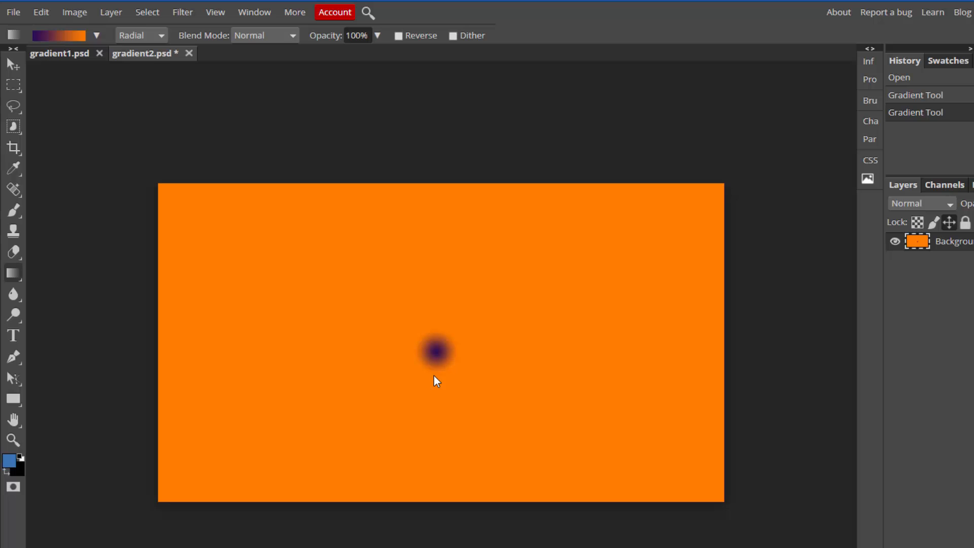
{"action": "left_click_drag", "start_coordinate": [435, 355], "coordinate": [213, 231]}
{"action": "left_click_drag", "start_coordinate": [159, 193], "coordinate": [159, 193]}
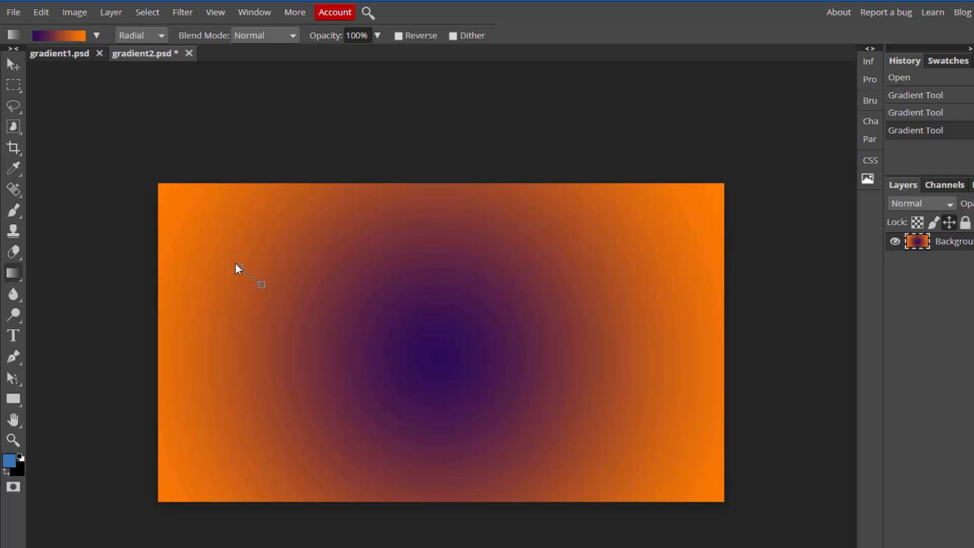
{"action": "left_click_drag", "start_coordinate": [218, 240], "coordinate": [217, 240]}
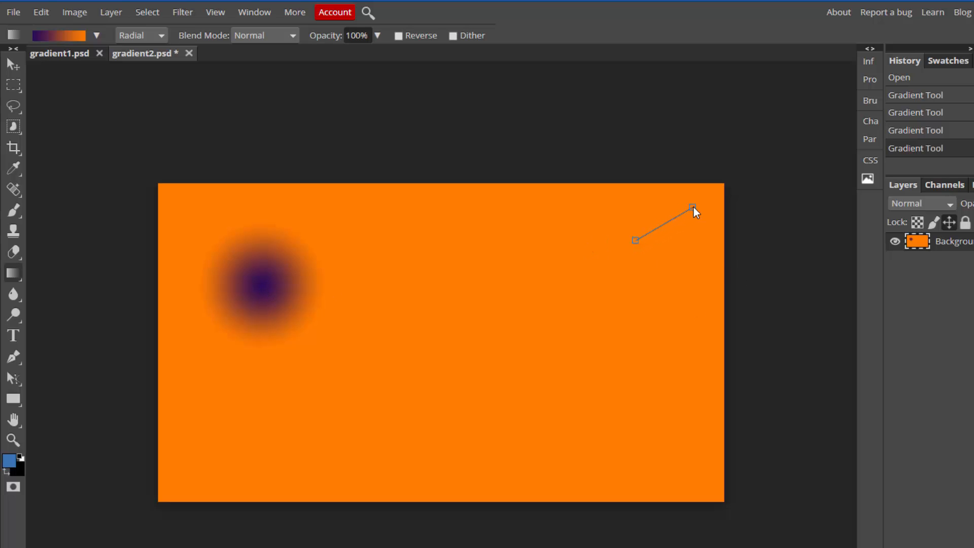
{"action": "left_click_drag", "start_coordinate": [694, 208], "coordinate": [695, 205]}
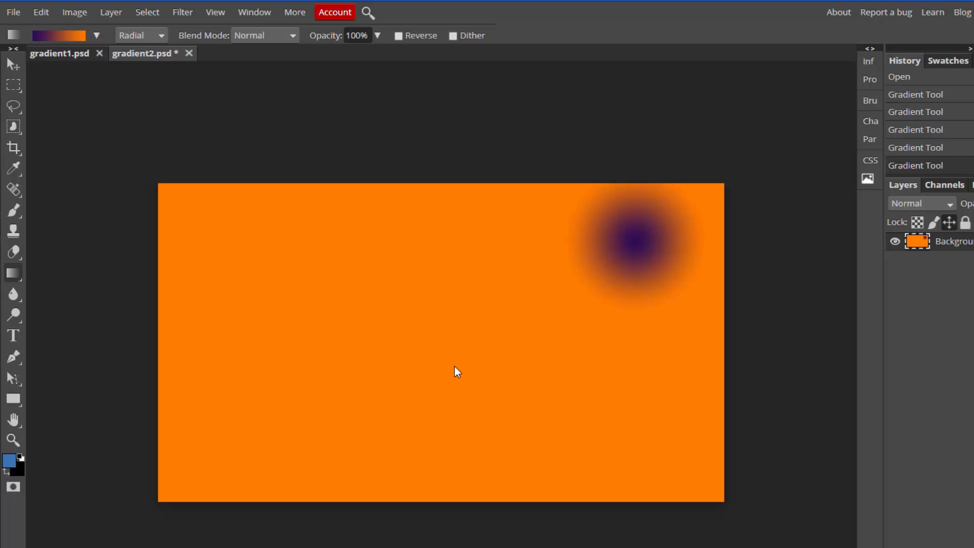
{"action": "left_click_drag", "start_coordinate": [455, 366], "coordinate": [557, 463]}
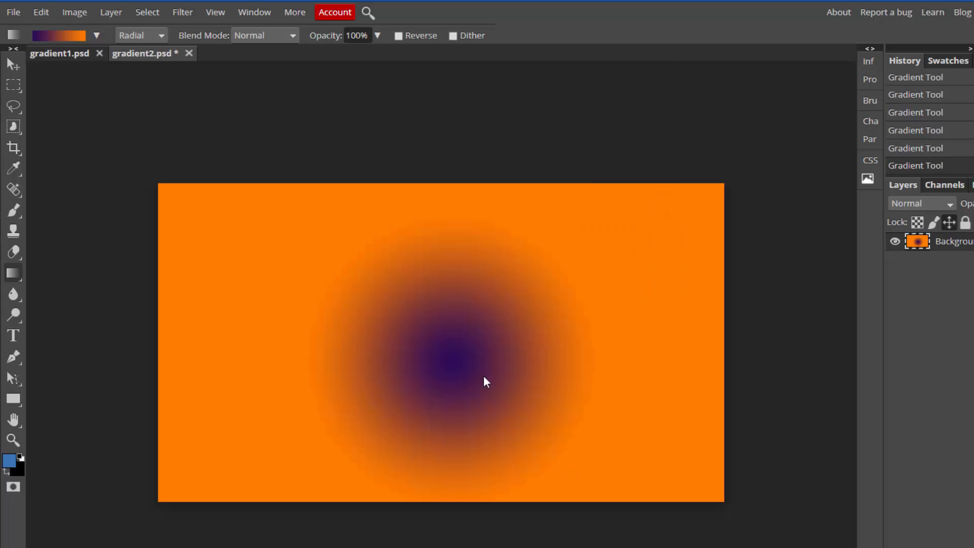
- Try an Angle gradient running from near the canvas centre to its upper-left corner
{"action": "left_click", "coordinate": [159, 32]}
{"action": "left_click", "coordinate": [151, 74]}
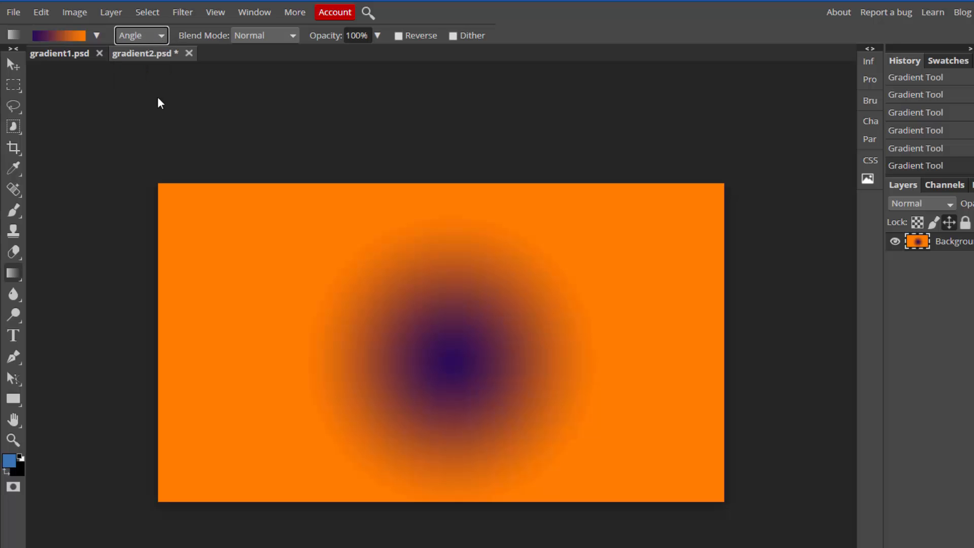
{"action": "left_click_drag", "start_coordinate": [416, 337], "coordinate": [181, 178]}
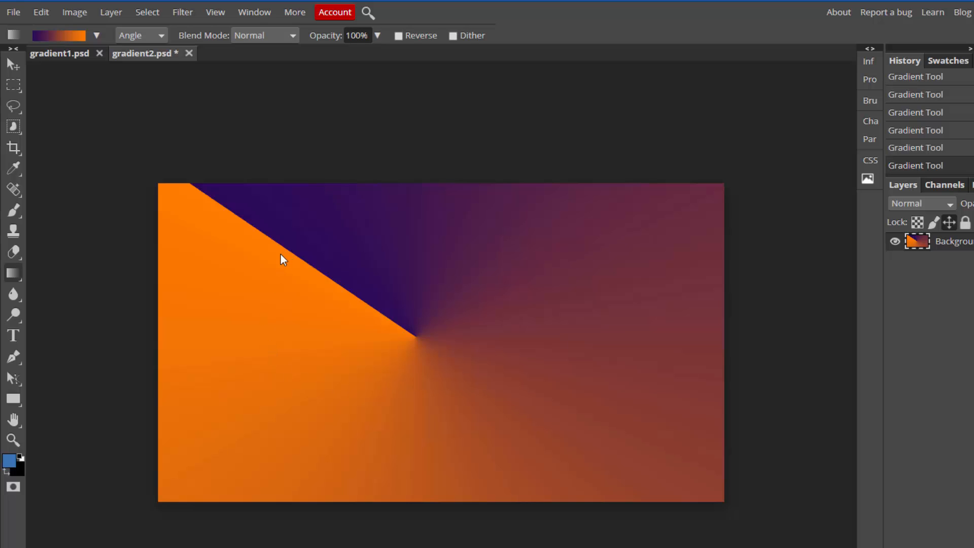
- Try Reflected gradients: two vertical ones from below and near the canvas centre, and a short horizontal one left of centre
{"action": "left_click", "coordinate": [161, 34]}
{"action": "left_click", "coordinate": [163, 86]}
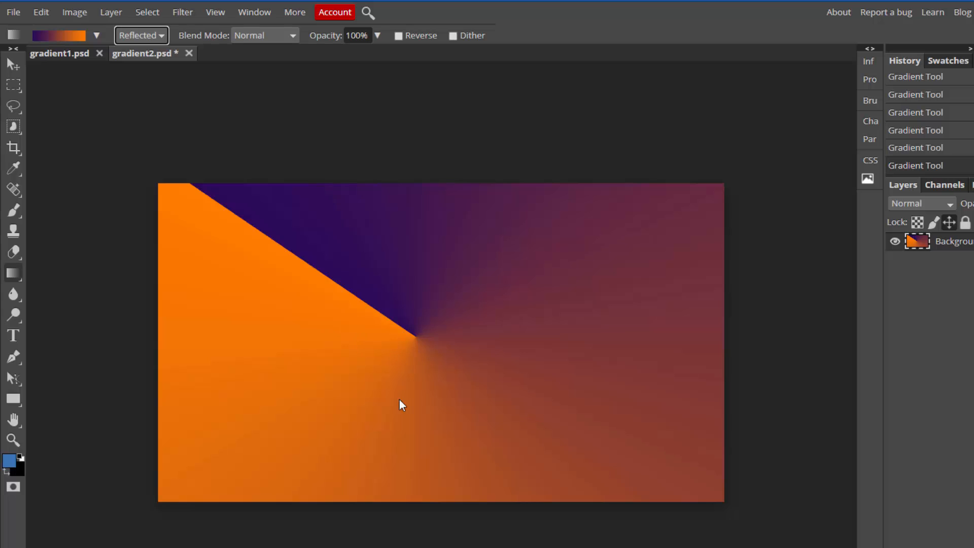
{"action": "left_click_drag", "start_coordinate": [427, 424], "coordinate": [428, 317]}
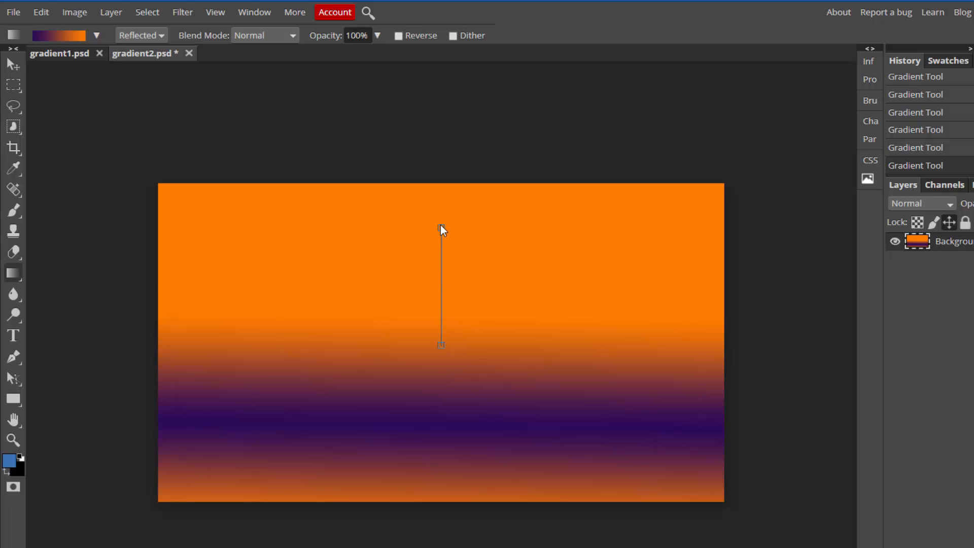
{"action": "left_click_drag", "start_coordinate": [441, 227], "coordinate": [440, 227]}
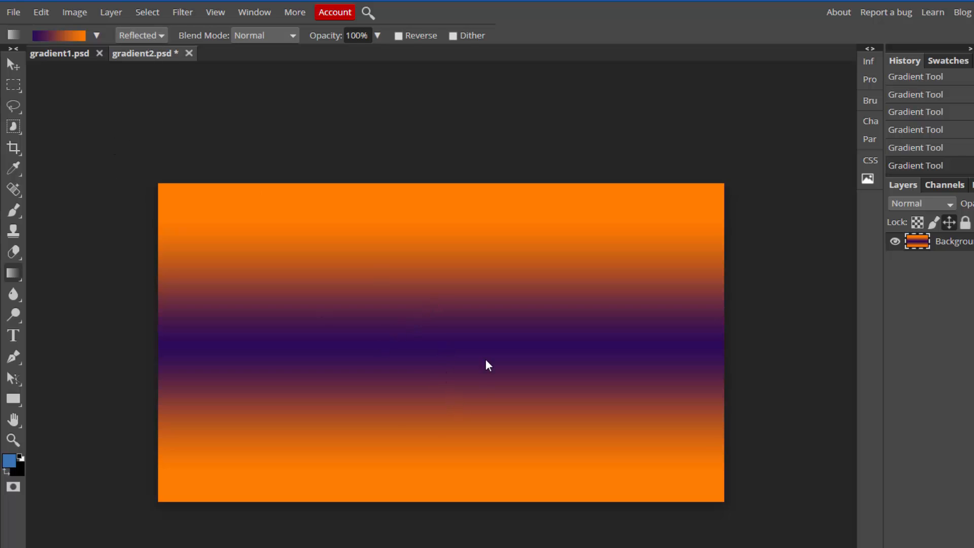
{"action": "left_click_drag", "start_coordinate": [414, 346], "coordinate": [460, 342]}
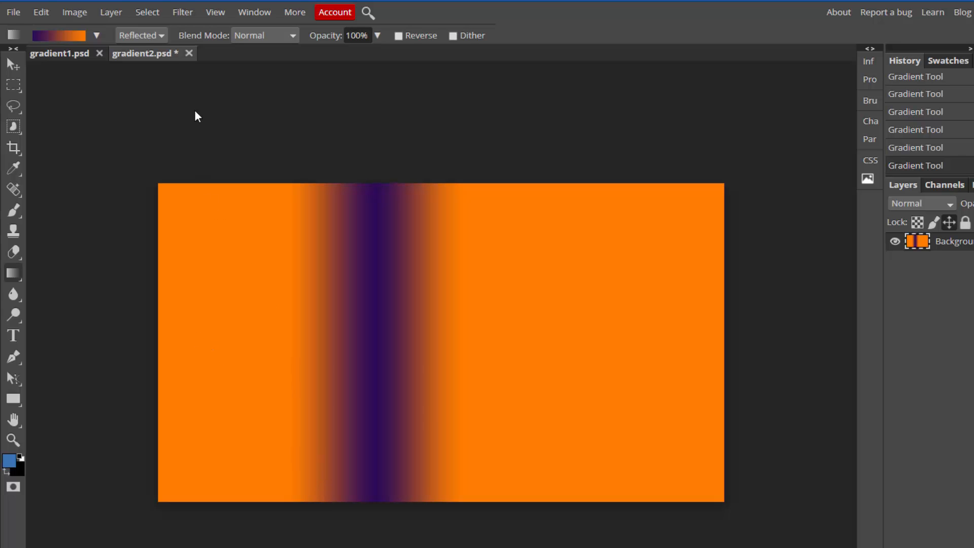
- Try Diamond gradients from near the canvas centre toward the upper right and upper left, and one from its right half
{"action": "left_click", "coordinate": [160, 35]}
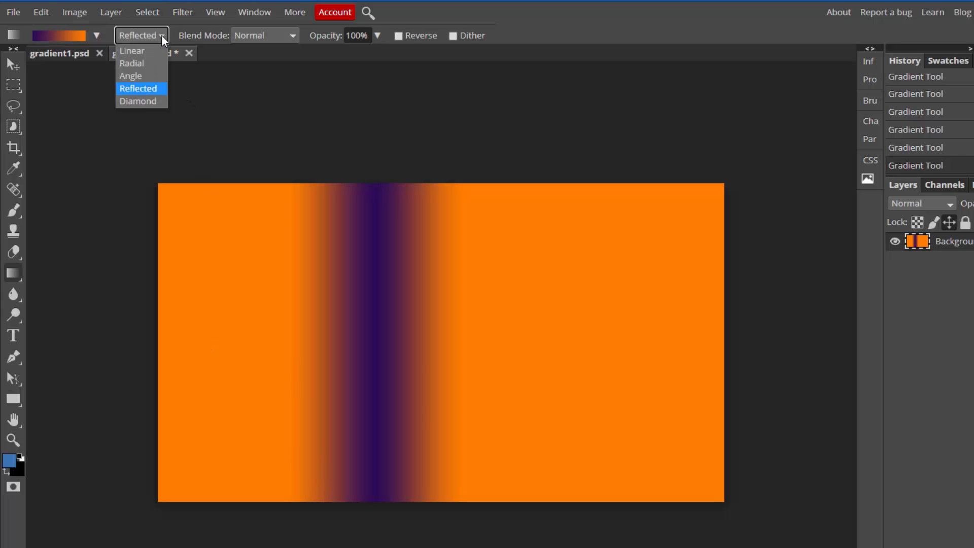
{"action": "left_click", "coordinate": [143, 101]}
{"action": "left_click_drag", "start_coordinate": [421, 362], "coordinate": [492, 263]}
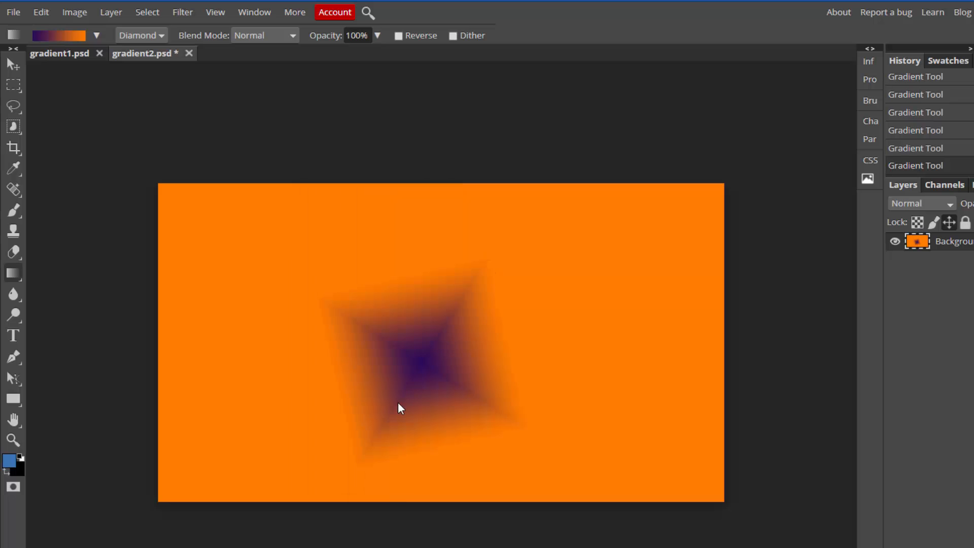
{"action": "left_click_drag", "start_coordinate": [578, 382], "coordinate": [500, 220]}
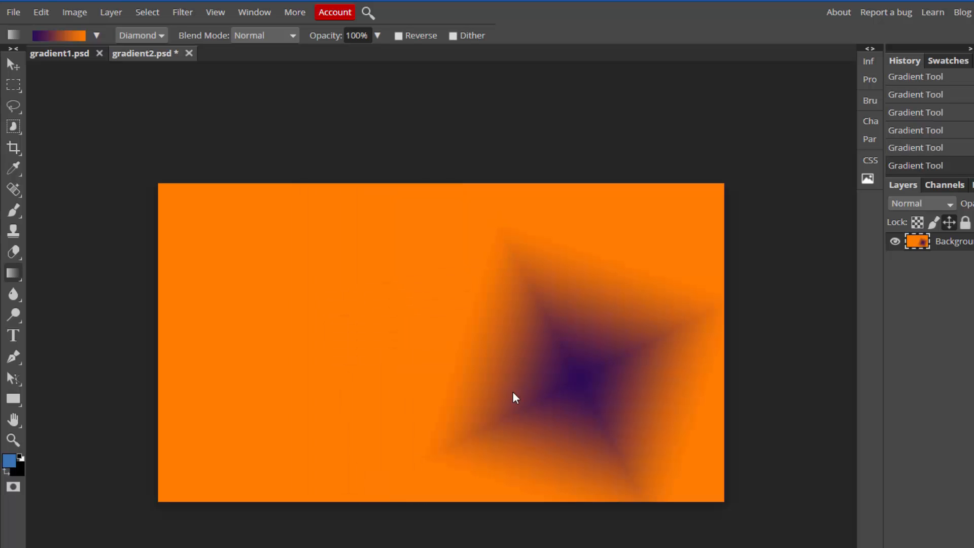
{"action": "left_click_drag", "start_coordinate": [409, 337], "coordinate": [335, 214]}
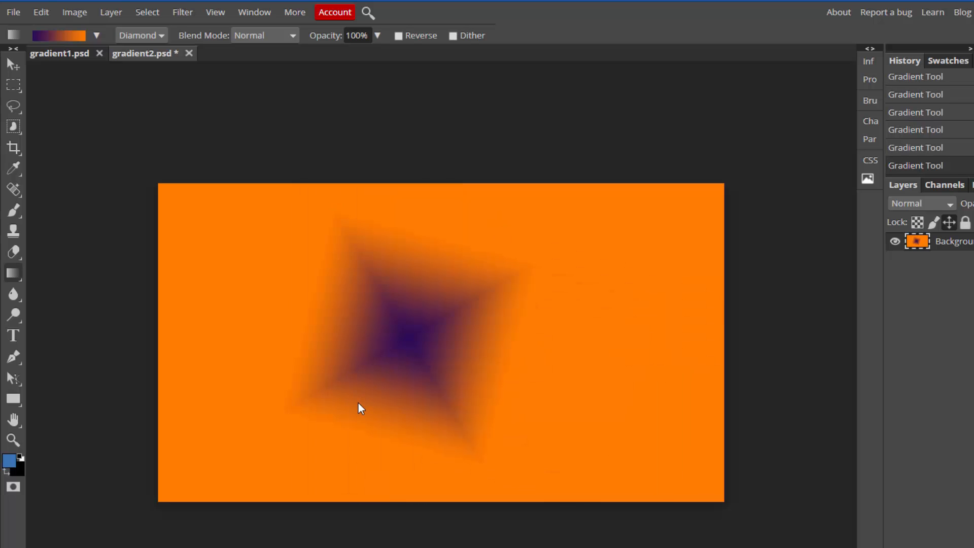
- Apply a Radial gradient from the canvas centre to near its upper-left corner, and save the project as a PSD
{"action": "left_click", "coordinate": [160, 36]}
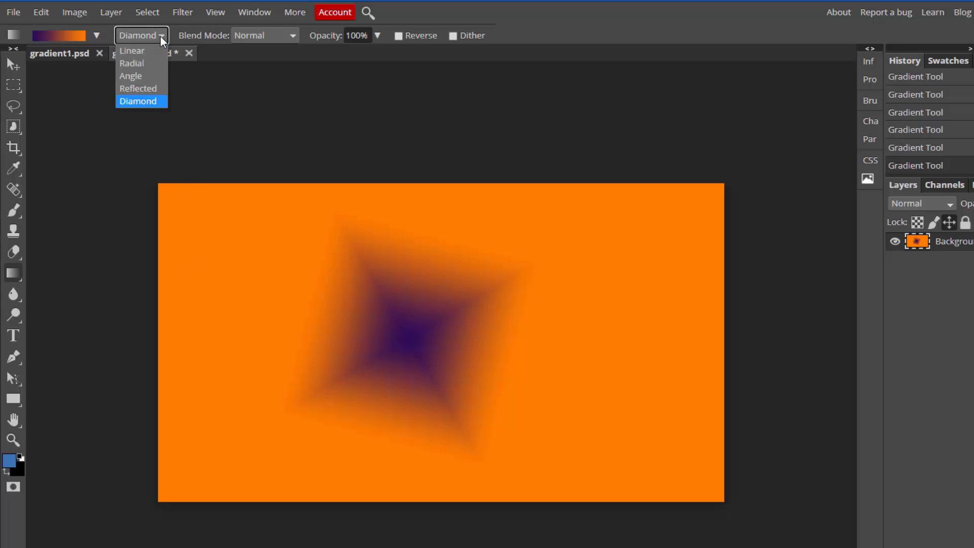
{"action": "left_click", "coordinate": [143, 62]}
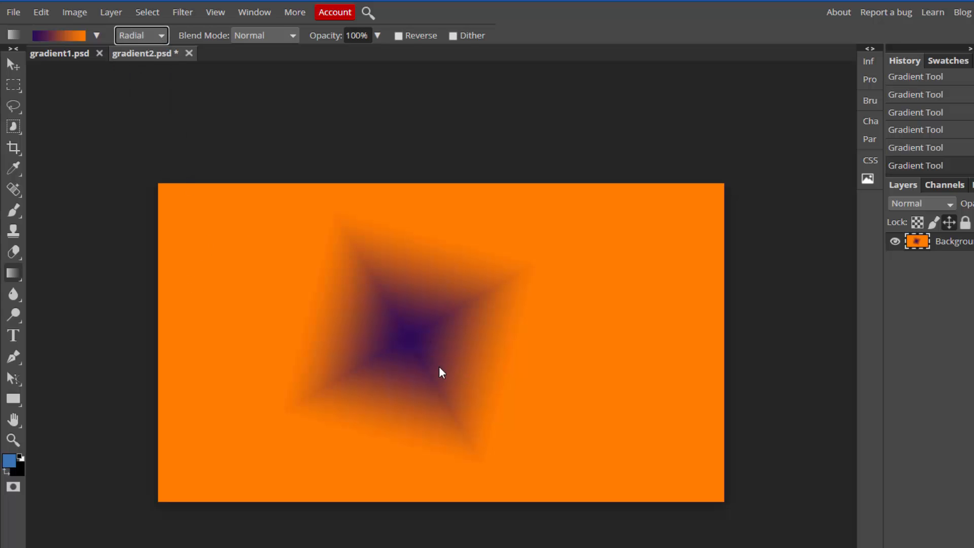
{"action": "left_click_drag", "start_coordinate": [434, 350], "coordinate": [182, 197]}
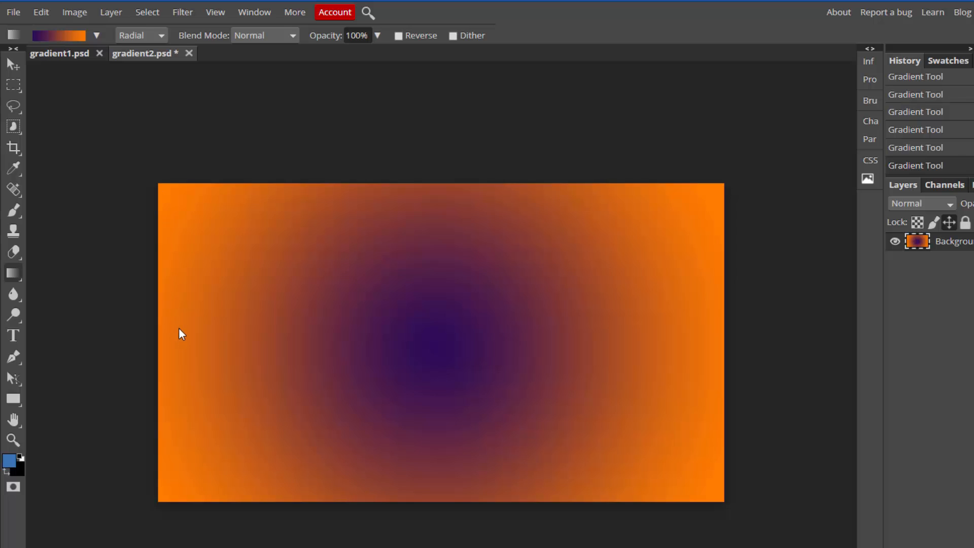
{"action": "left_click", "coordinate": [15, 12]}
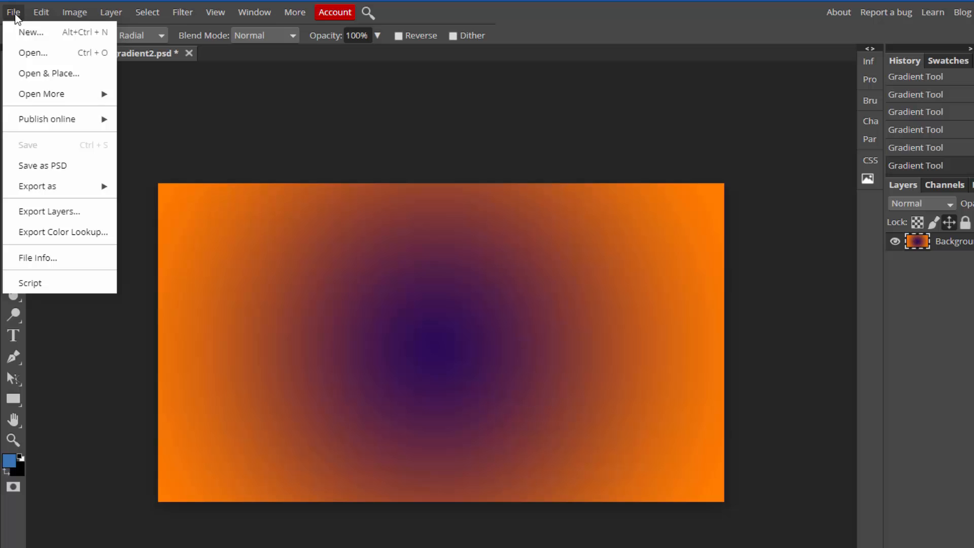
{"action": "left_click", "coordinate": [44, 165]}
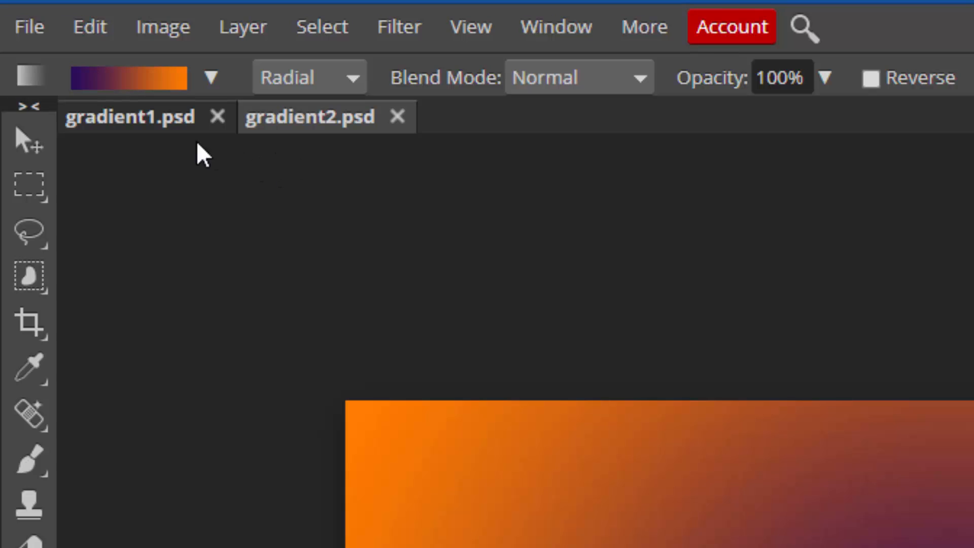
- Create another project named gradient3, 1280 × 720 px at 72 DPI with a white background
{"action": "left_click", "coordinate": [24, 29]}
{"action": "left_click", "coordinate": [42, 66]}
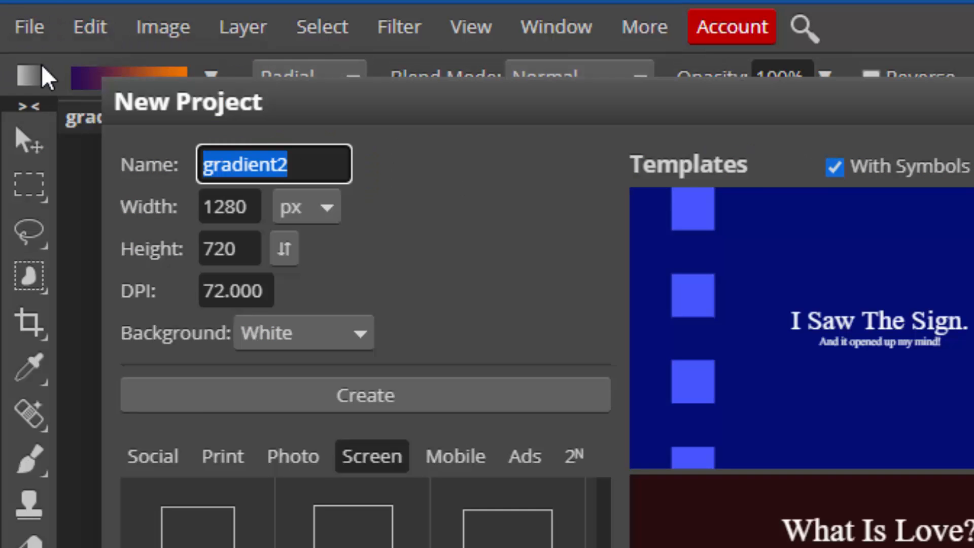
{"action": "left_click", "coordinate": [296, 165]}
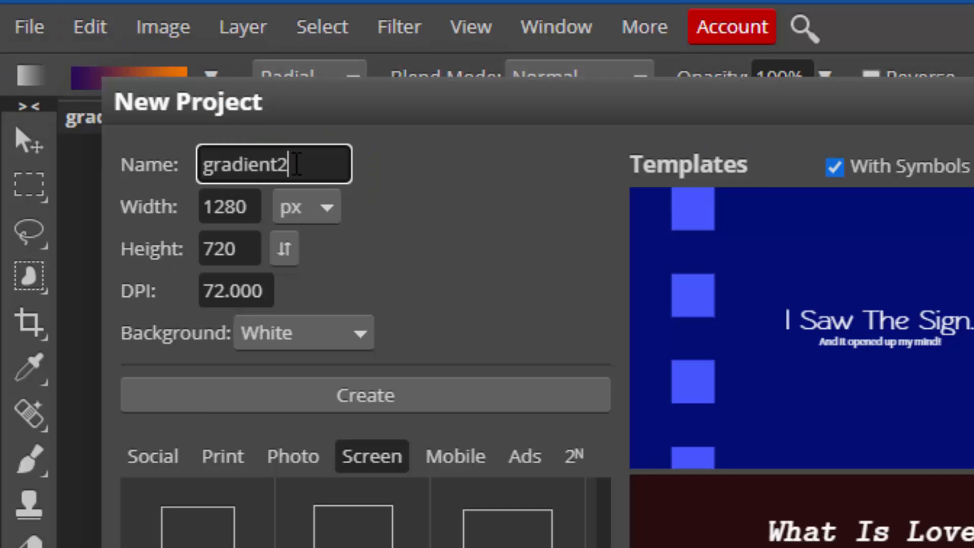
{"action": "key", "text": "BackSpace"}
{"action": "type", "text": "3"}
{"action": "left_click", "coordinate": [251, 208]}
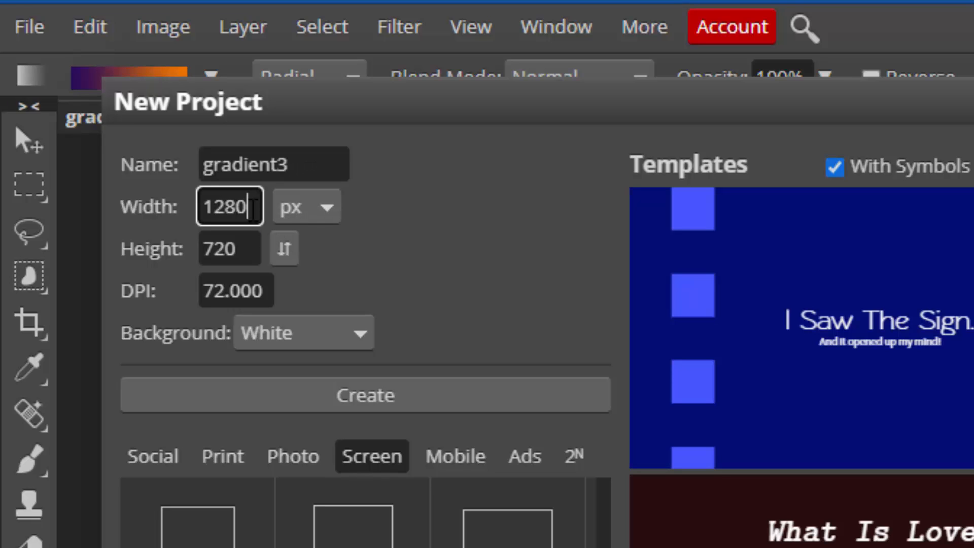
{"action": "left_click_drag", "start_coordinate": [251, 207], "coordinate": [187, 206]}
{"action": "left_click_drag", "start_coordinate": [250, 254], "coordinate": [183, 249]}
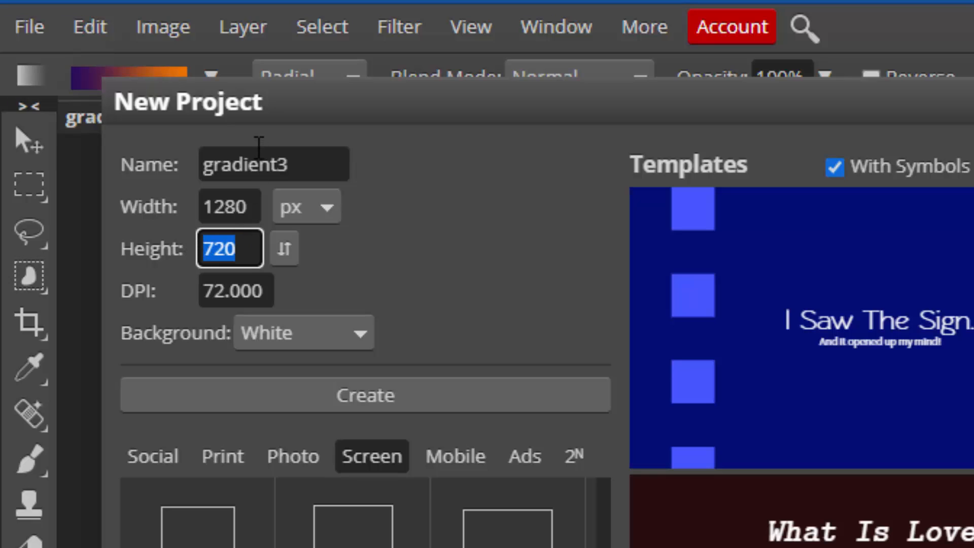
{"action": "left_click", "coordinate": [299, 398]}
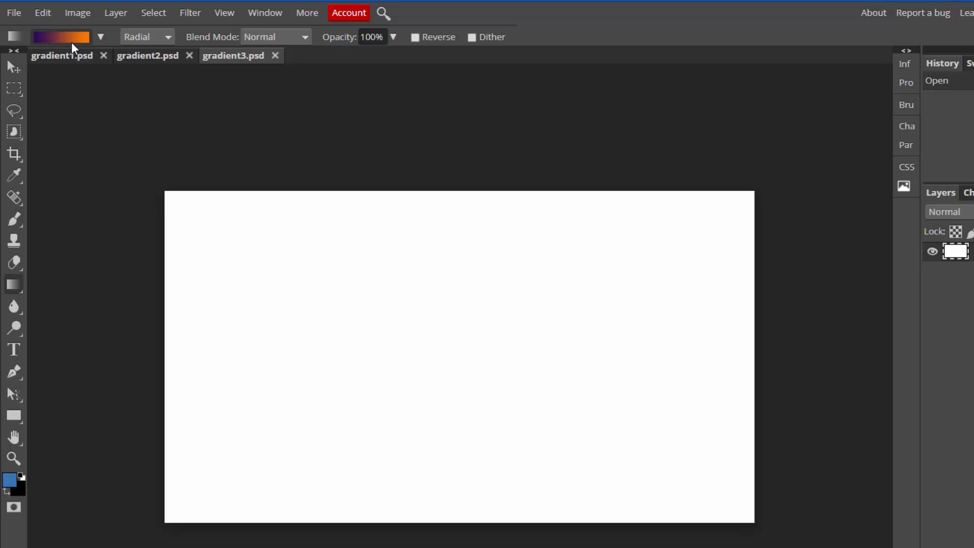
- Edit the purple-to-orange gradient, changing its starting colour stop at 0% to teal (hex 1ab1b7)
{"action": "left_click", "coordinate": [100, 38]}
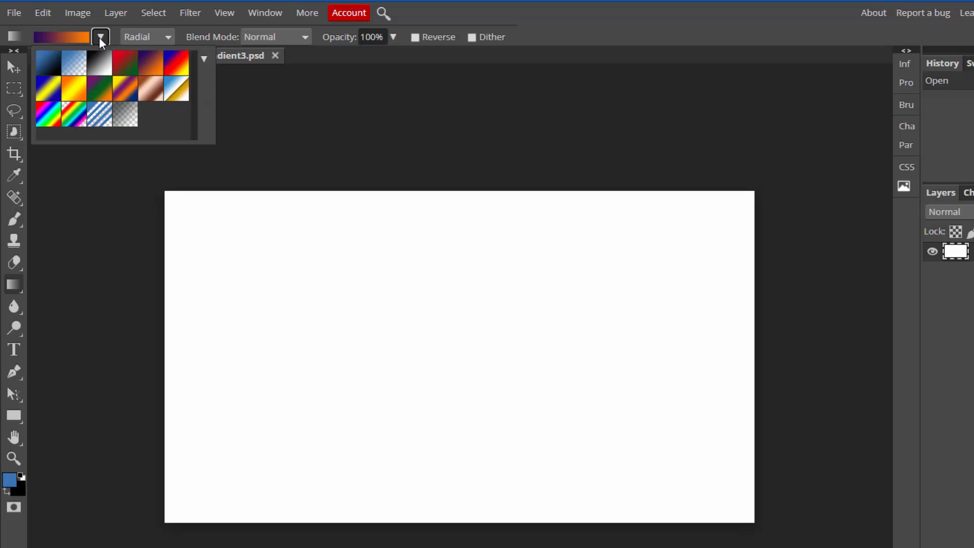
{"action": "left_click", "coordinate": [72, 38]}
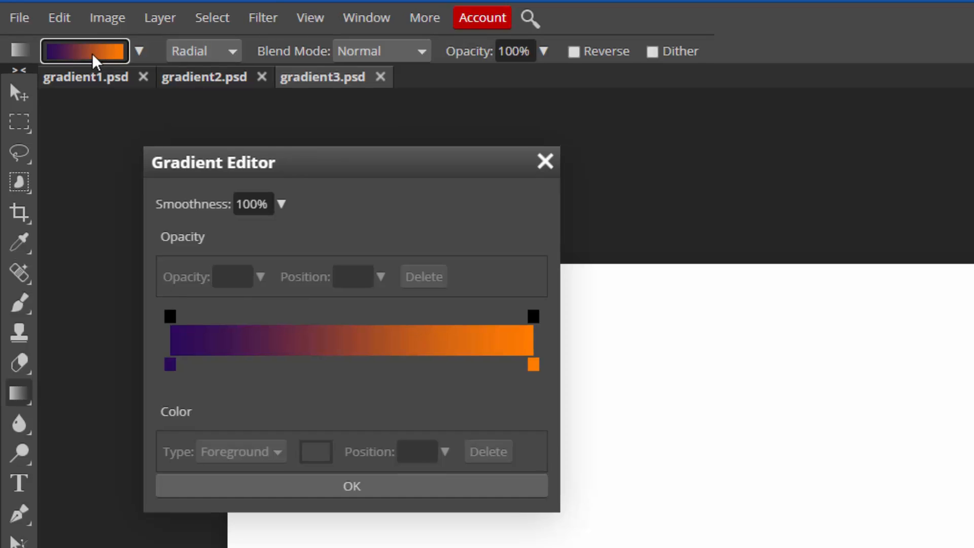
{"action": "left_click_drag", "start_coordinate": [263, 164], "coordinate": [299, 155]}
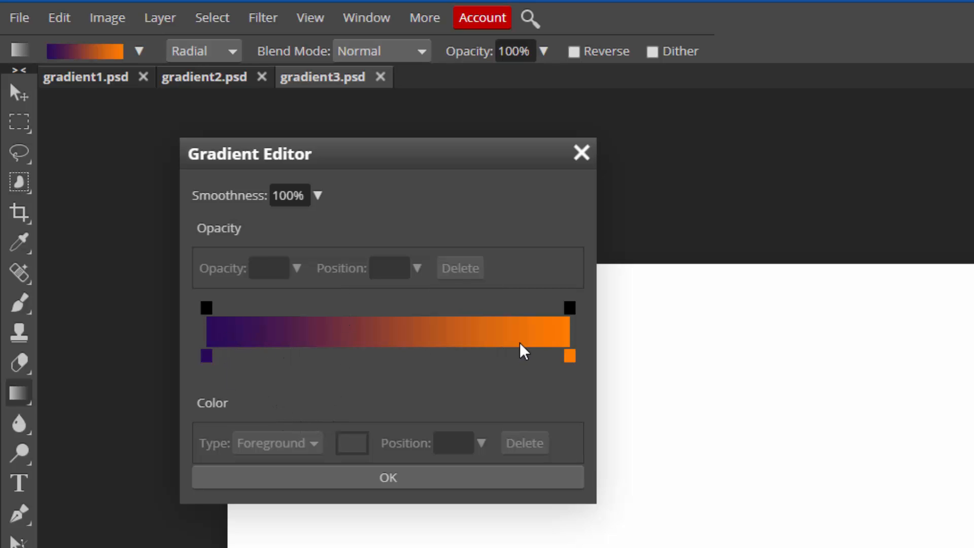
{"action": "mouse_move", "coordinate": [206, 356]}
{"action": "left_mouse_down"}
{"action": "mouse_move", "coordinate": [461, 363]}
{"action": "mouse_move", "coordinate": [206, 356]}
{"action": "left_mouse_up"}
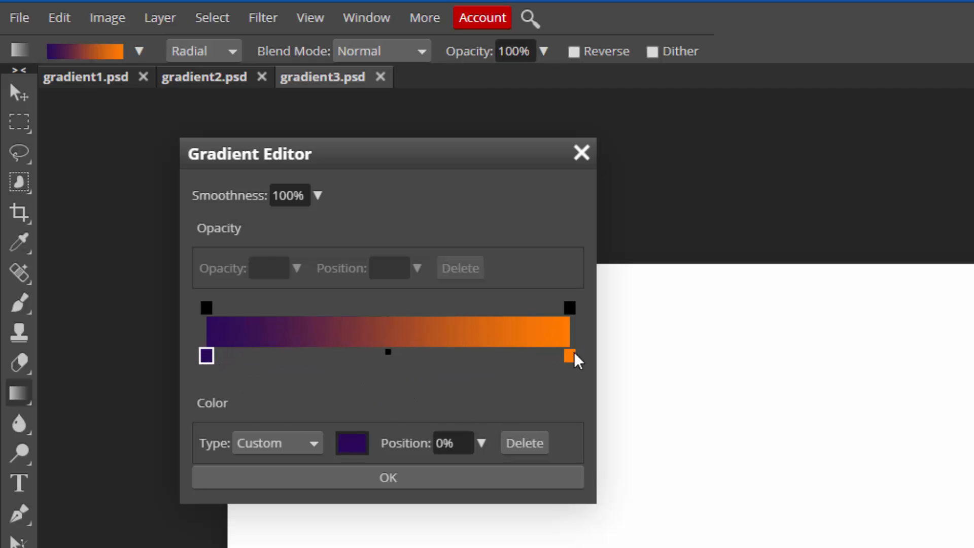
{"action": "mouse_move", "coordinate": [570, 356]}
{"action": "left_mouse_down"}
{"action": "mouse_move", "coordinate": [247, 357]}
{"action": "mouse_move", "coordinate": [571, 372]}
{"action": "left_mouse_up"}
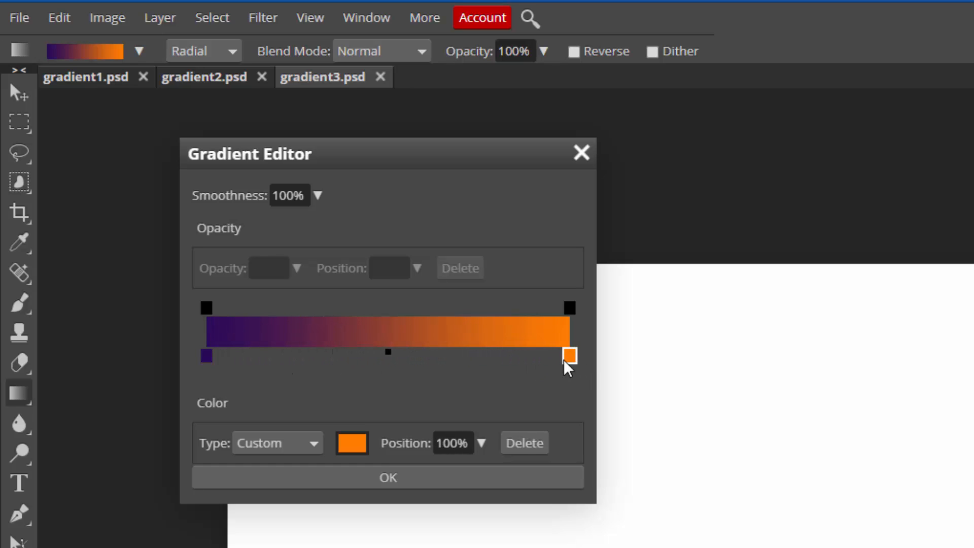
{"action": "left_click", "coordinate": [207, 358]}
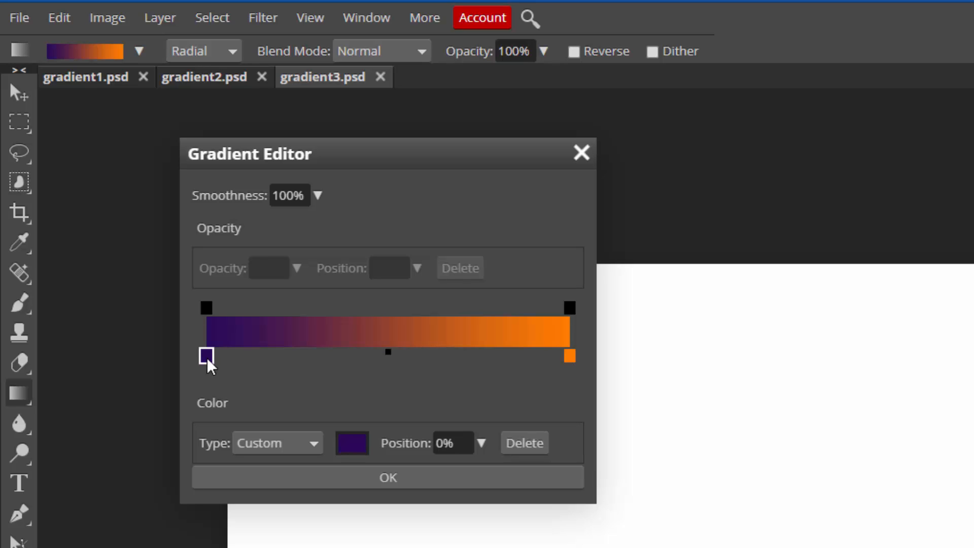
{"action": "left_click", "coordinate": [314, 445]}
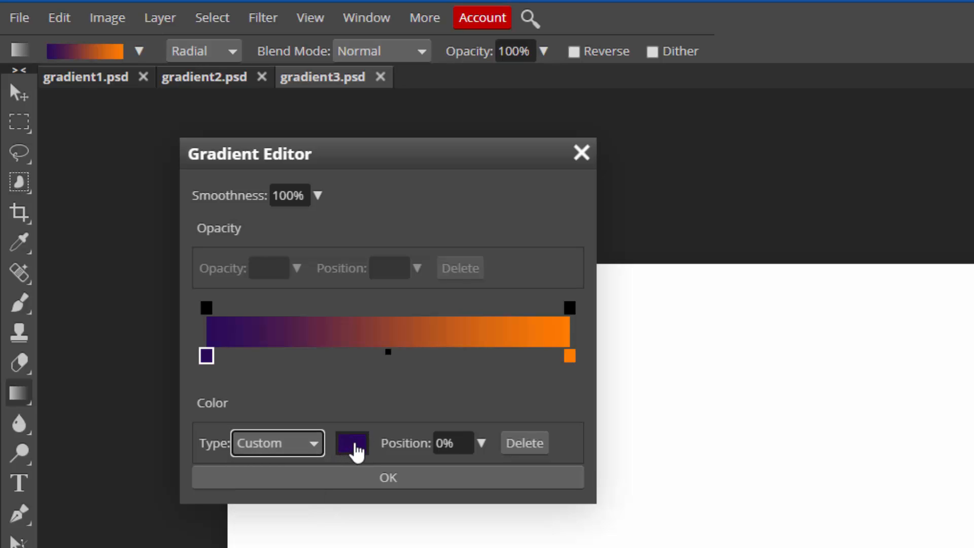
{"action": "left_click", "coordinate": [355, 446]}
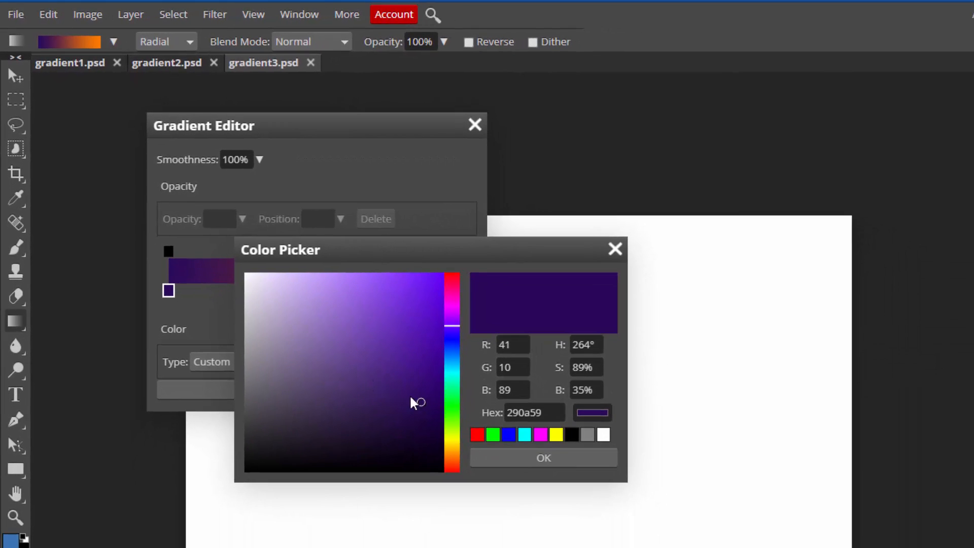
{"action": "mouse_move", "coordinate": [454, 348]}
{"action": "left_mouse_down"}
{"action": "mouse_move", "coordinate": [452, 340]}
{"action": "mouse_move", "coordinate": [454, 373]}
{"action": "mouse_move", "coordinate": [418, 368]}
{"action": "mouse_move", "coordinate": [422, 336]}
{"action": "mouse_move", "coordinate": [405, 324]}
{"action": "mouse_move", "coordinate": [409, 339]}
{"action": "mouse_move", "coordinate": [415, 330]}
{"action": "left_mouse_up"}
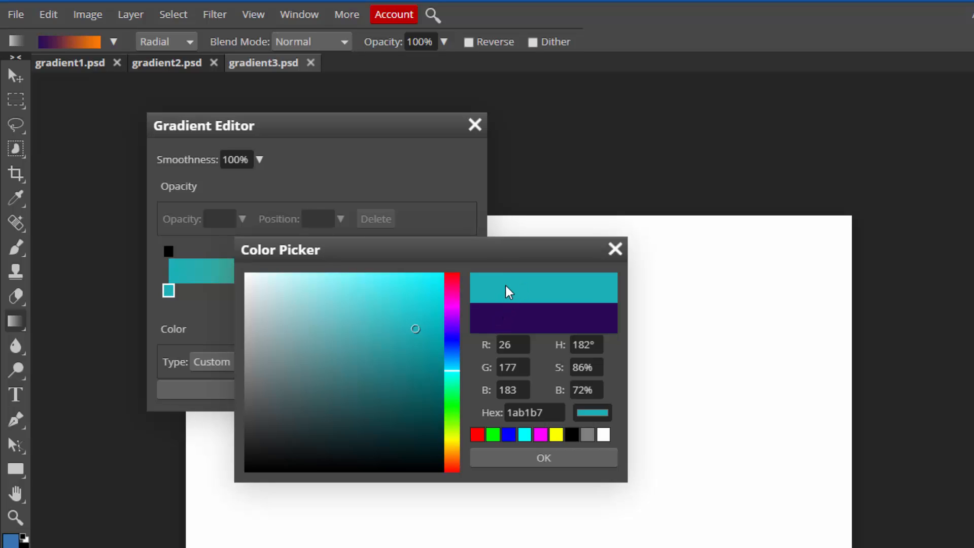
{"action": "left_click", "coordinate": [530, 455]}
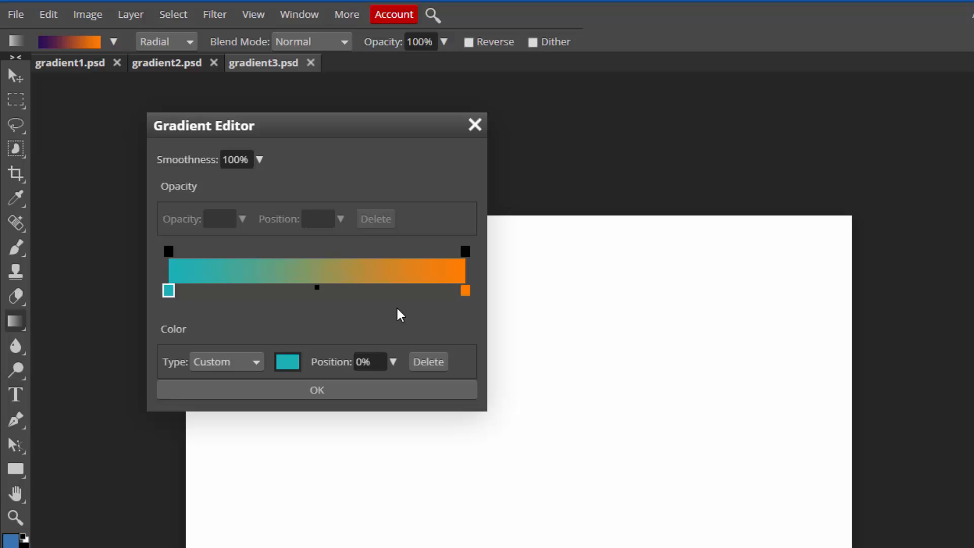
- Change the gradient's ending colour stop at 100% to light grey (hex c5c5c5)
{"action": "left_click", "coordinate": [465, 291]}
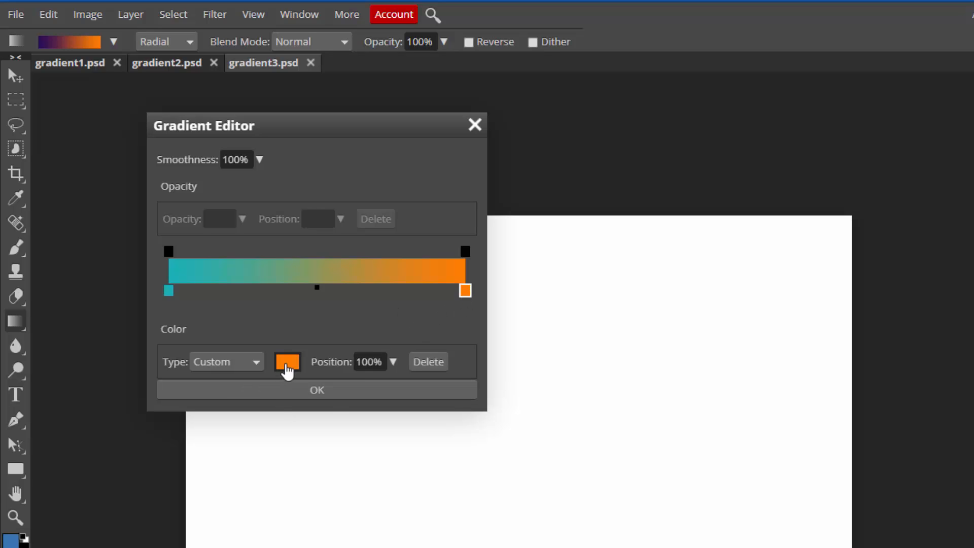
{"action": "left_click", "coordinate": [287, 364]}
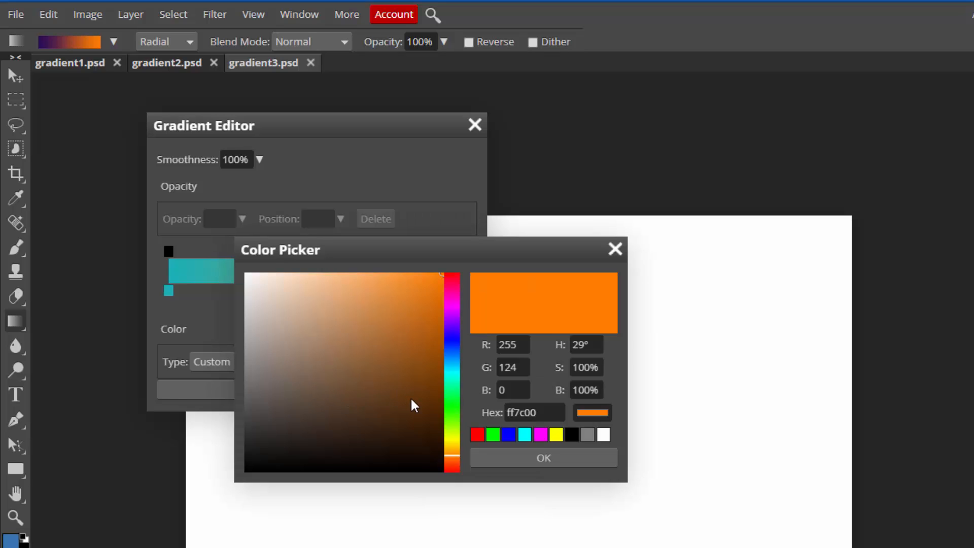
{"action": "mouse_move", "coordinate": [415, 371]}
{"action": "left_mouse_down"}
{"action": "mouse_move", "coordinate": [249, 348]}
{"action": "mouse_move", "coordinate": [226, 330]}
{"action": "mouse_move", "coordinate": [229, 318]}
{"action": "left_mouse_up"}
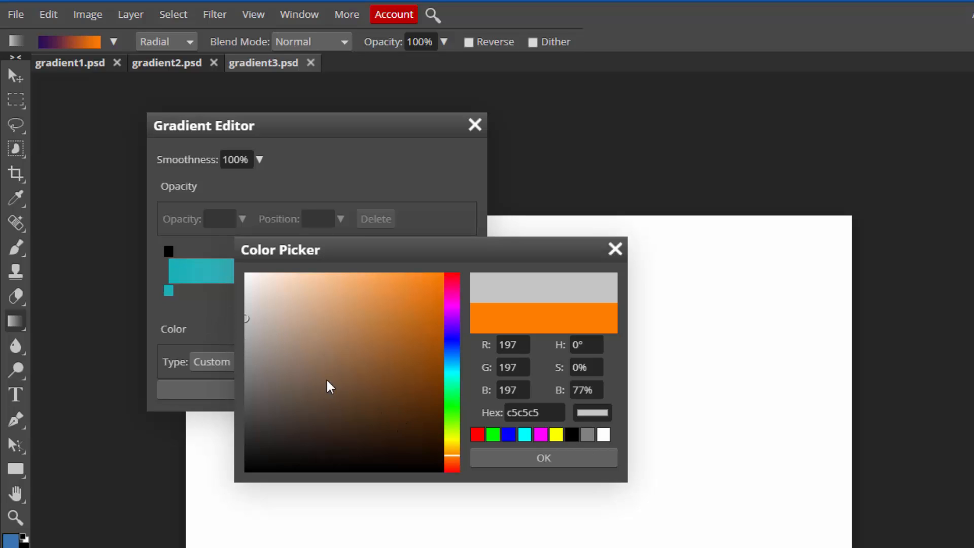
{"action": "left_click", "coordinate": [482, 456]}
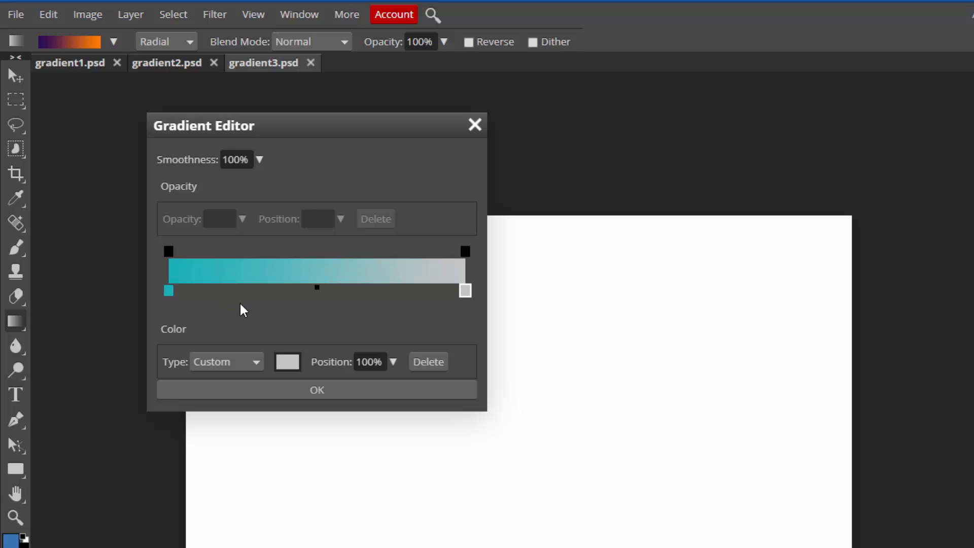
- Add four intermediate colour stops to the teal-to-grey gradient, including ones at 30% and 38%
{"action": "left_click", "coordinate": [257, 291]}
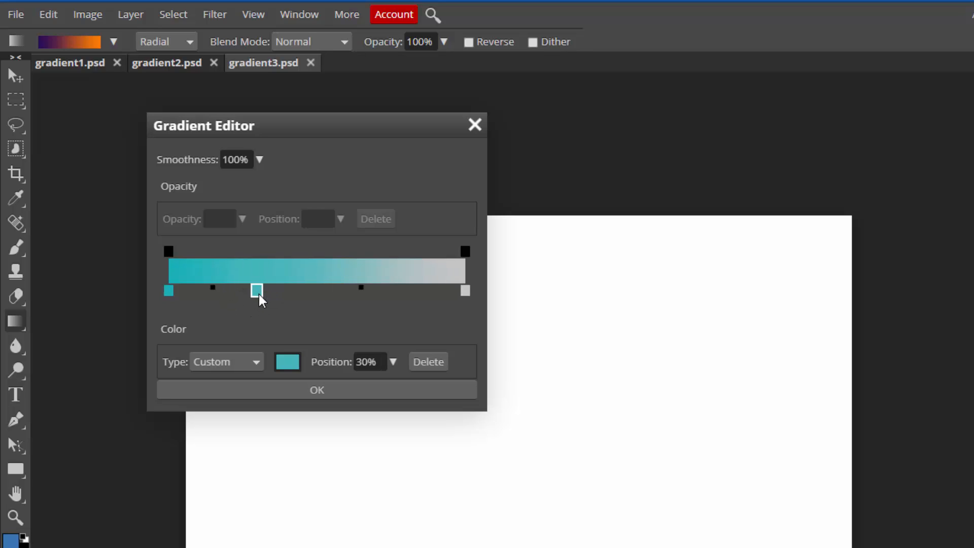
{"action": "left_click", "coordinate": [389, 294]}
{"action": "left_click", "coordinate": [330, 293]}
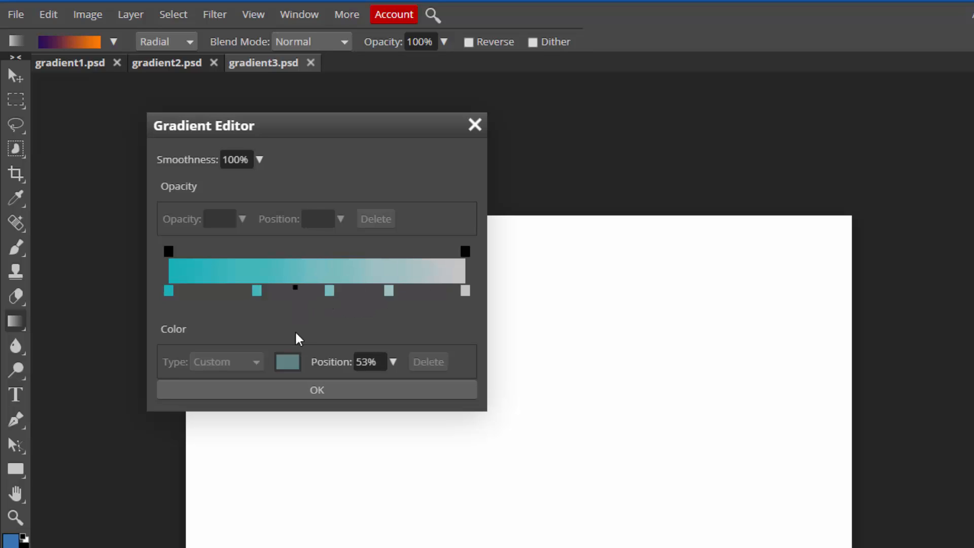
{"action": "left_click", "coordinate": [280, 291]}
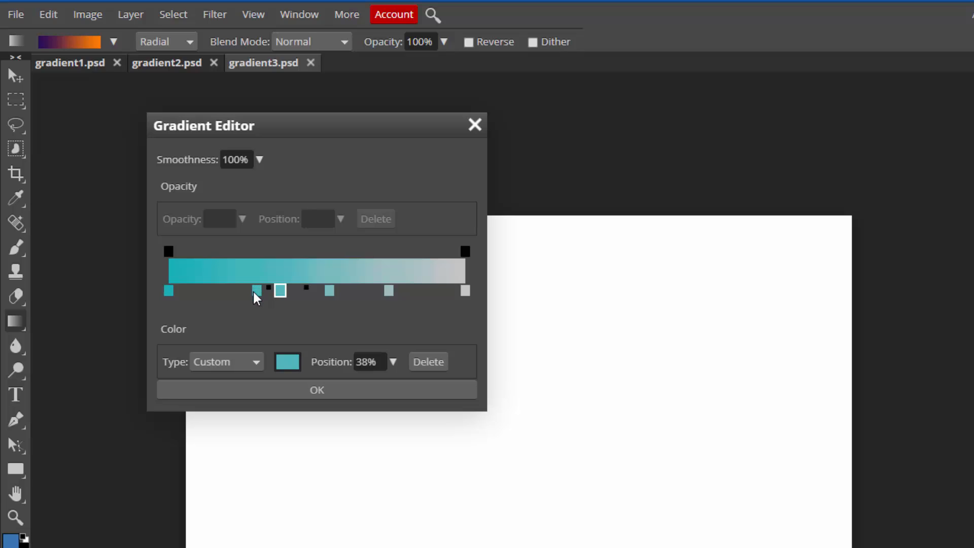
- Move the 30% colour stop to 17% and set its colour to dark orange (hex bf7e00)
{"action": "left_click_drag", "start_coordinate": [256, 292], "coordinate": [220, 292]}
{"action": "left_click", "coordinate": [288, 362]}
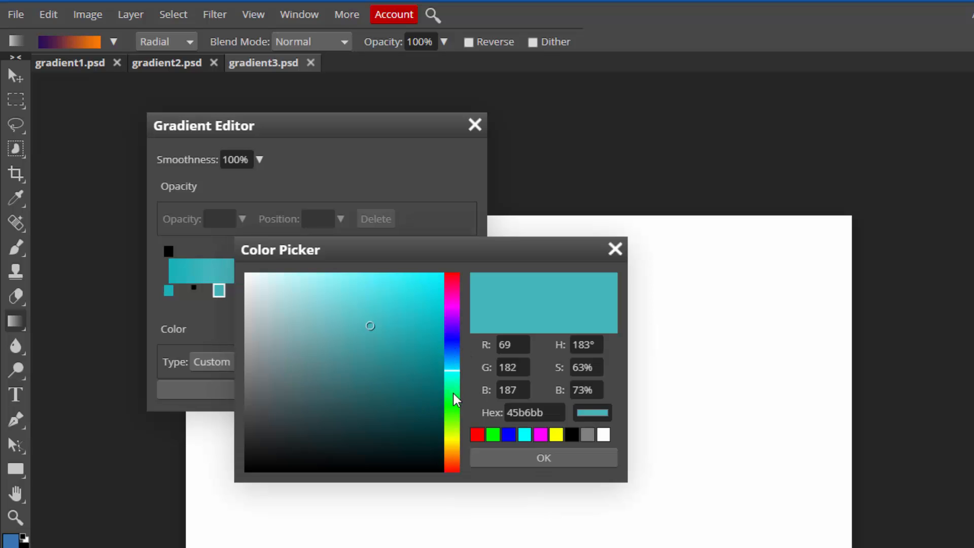
{"action": "left_click_drag", "start_coordinate": [452, 393], "coordinate": [453, 449]}
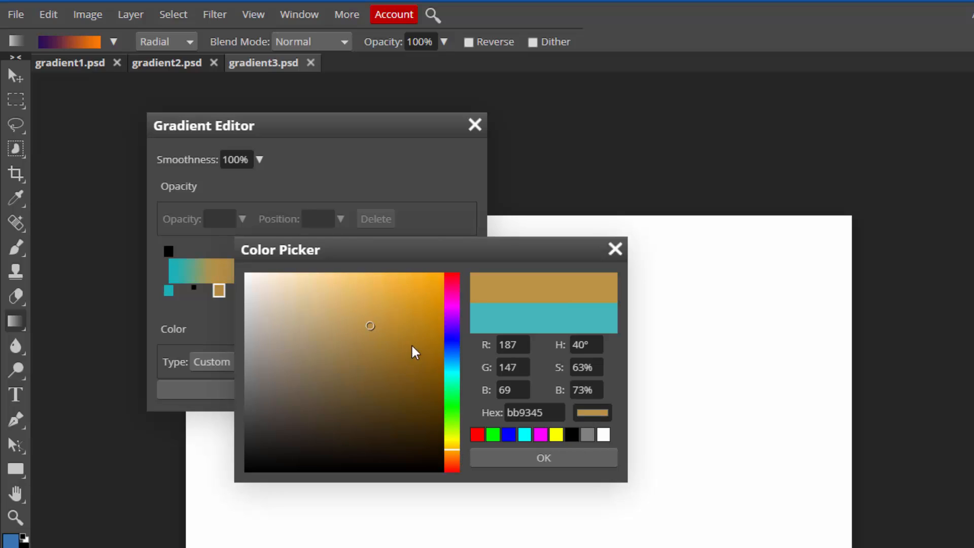
{"action": "left_click_drag", "start_coordinate": [413, 347], "coordinate": [445, 323]}
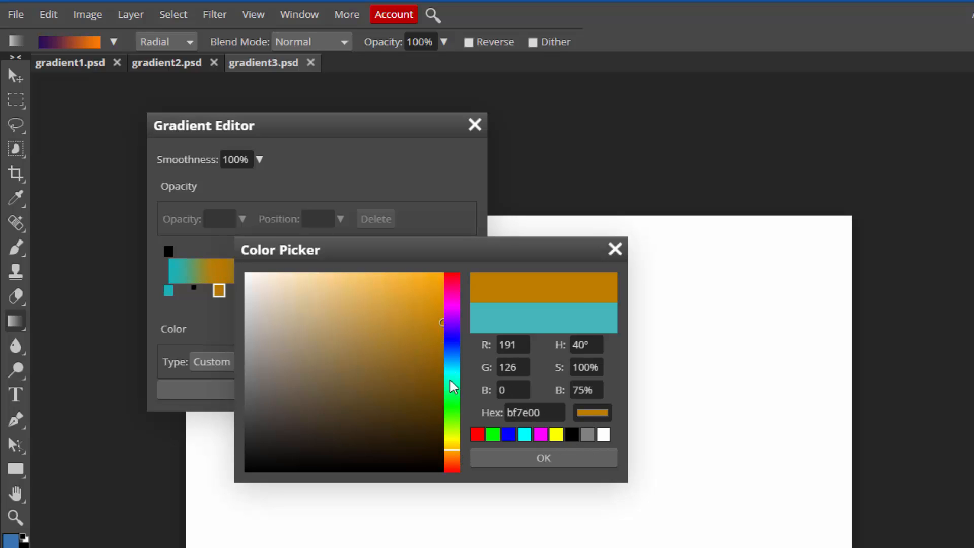
{"action": "left_click", "coordinate": [498, 457]}
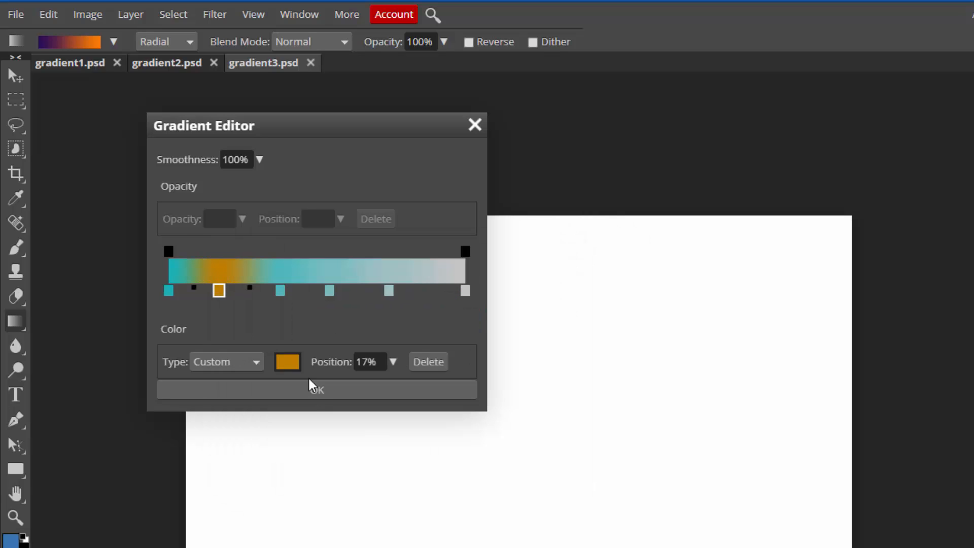
- Set the colour stop at 38% to black (hex 000000)
{"action": "left_click", "coordinate": [280, 291]}
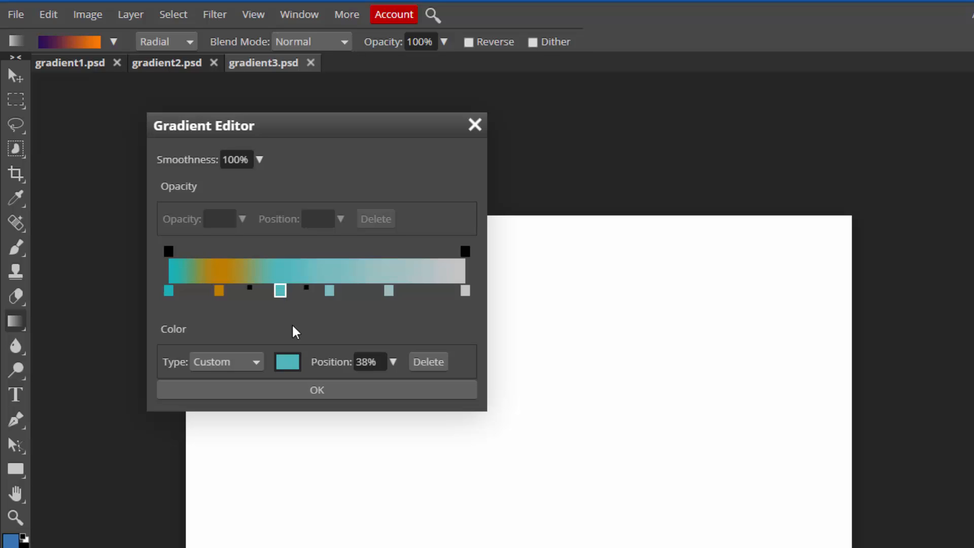
{"action": "left_click", "coordinate": [288, 363]}
{"action": "mouse_move", "coordinate": [278, 413]}
{"action": "left_mouse_down"}
{"action": "mouse_move", "coordinate": [238, 468]}
{"action": "mouse_move", "coordinate": [245, 474]}
{"action": "left_mouse_up"}
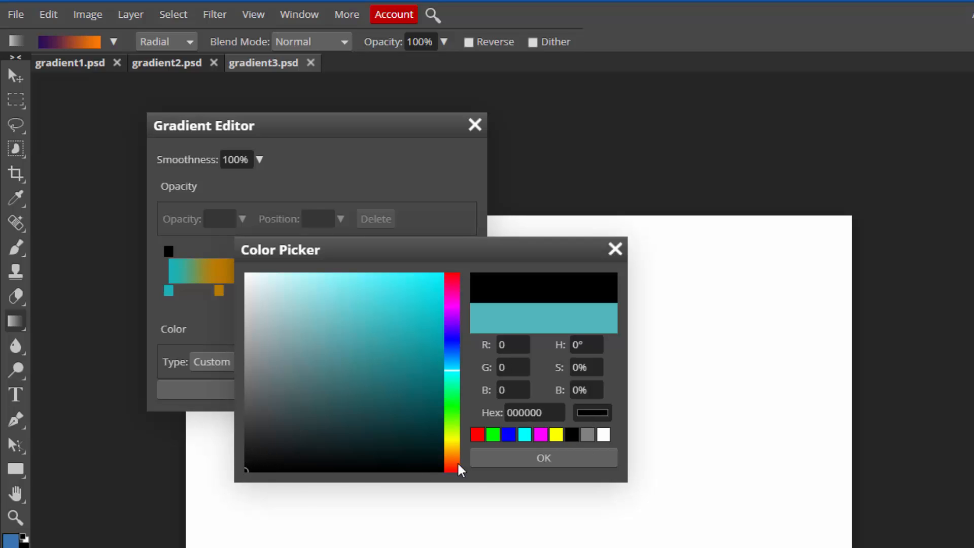
{"action": "left_click", "coordinate": [485, 461]}
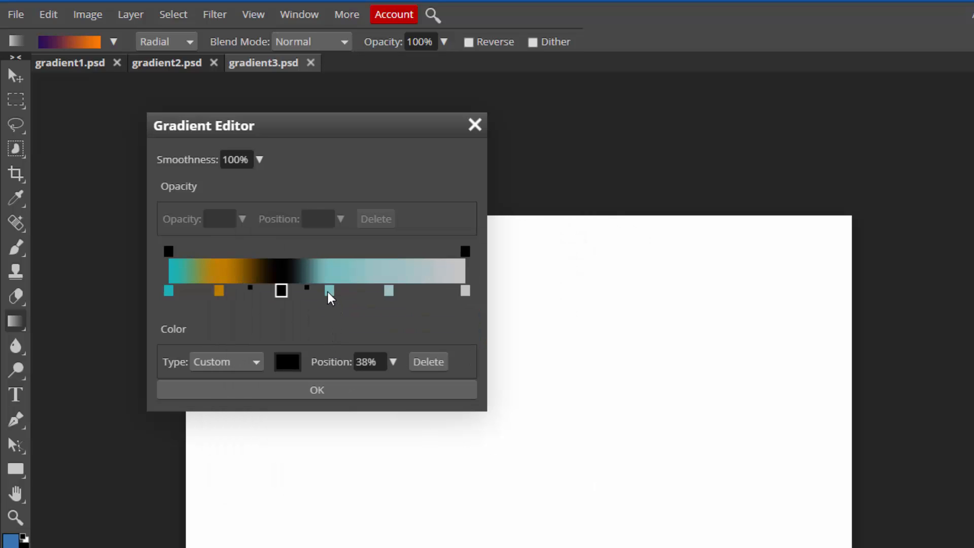
- Move the stop following the black one to 58% and set its colour to magenta (hex ef00fd)
{"action": "mouse_move", "coordinate": [329, 291]}
{"action": "left_mouse_down"}
{"action": "mouse_move", "coordinate": [351, 291]}
{"action": "mouse_move", "coordinate": [341, 297]}
{"action": "left_mouse_up"}
{"action": "left_click", "coordinate": [288, 367]}
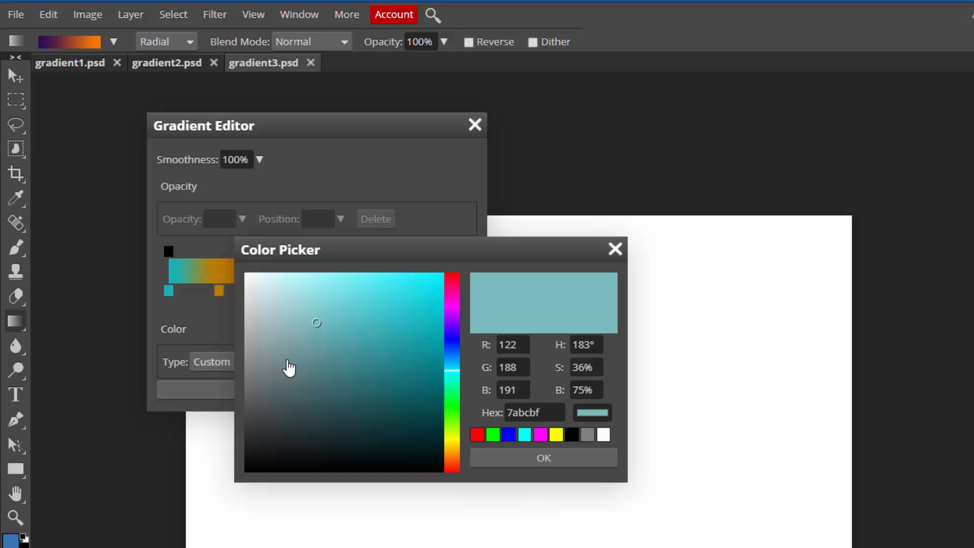
{"action": "left_click_drag", "start_coordinate": [453, 317], "coordinate": [443, 274]}
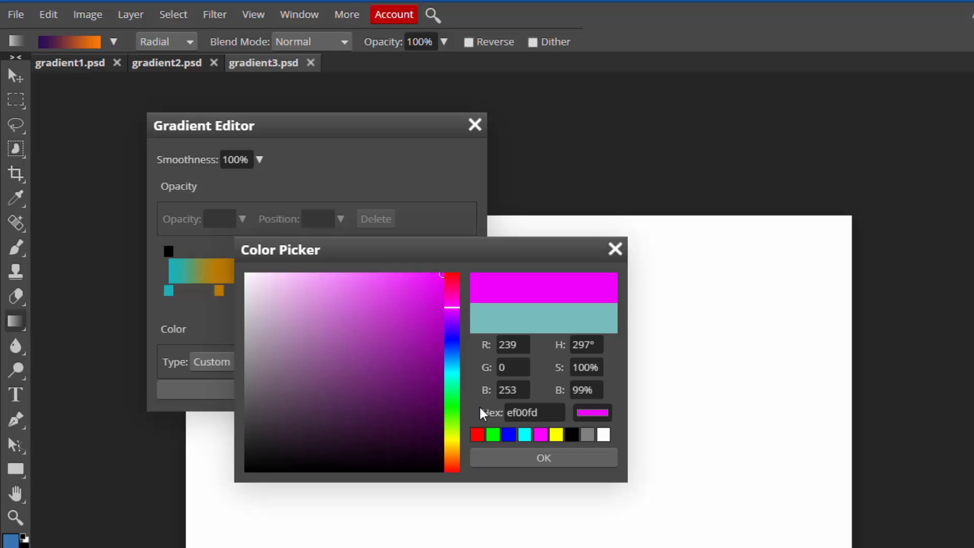
{"action": "left_click", "coordinate": [514, 458]}
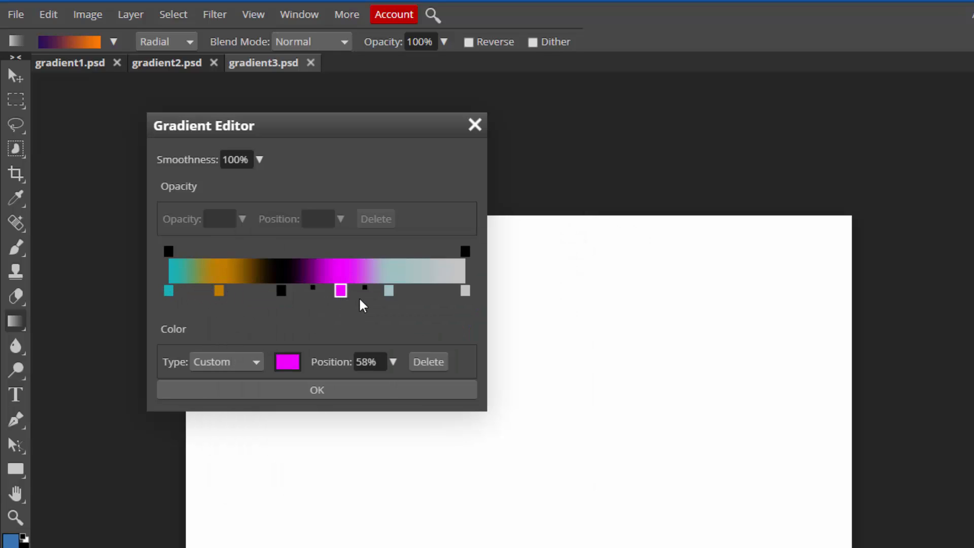
- Move the last intermediate colour stop to 81% and set its colour to yellow (hex fbe100)
{"action": "left_click_drag", "start_coordinate": [389, 290], "coordinate": [409, 292]}
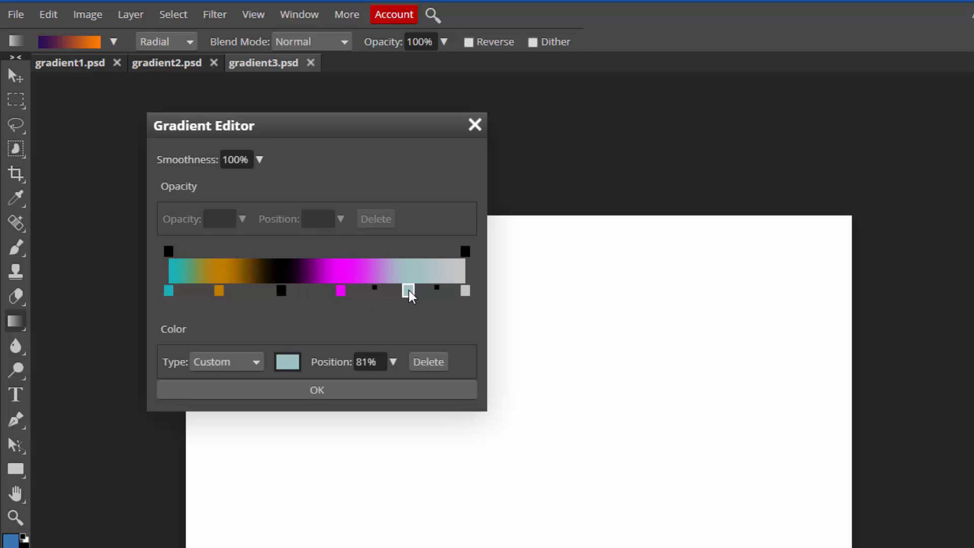
{"action": "left_click", "coordinate": [290, 367]}
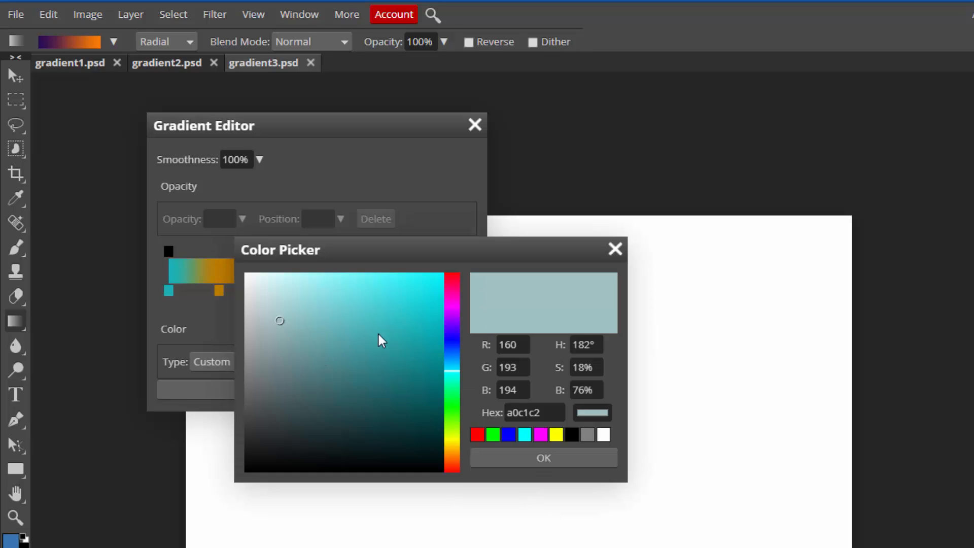
{"action": "left_click", "coordinate": [454, 439]}
{"action": "left_click_drag", "start_coordinate": [413, 291], "coordinate": [452, 285]}
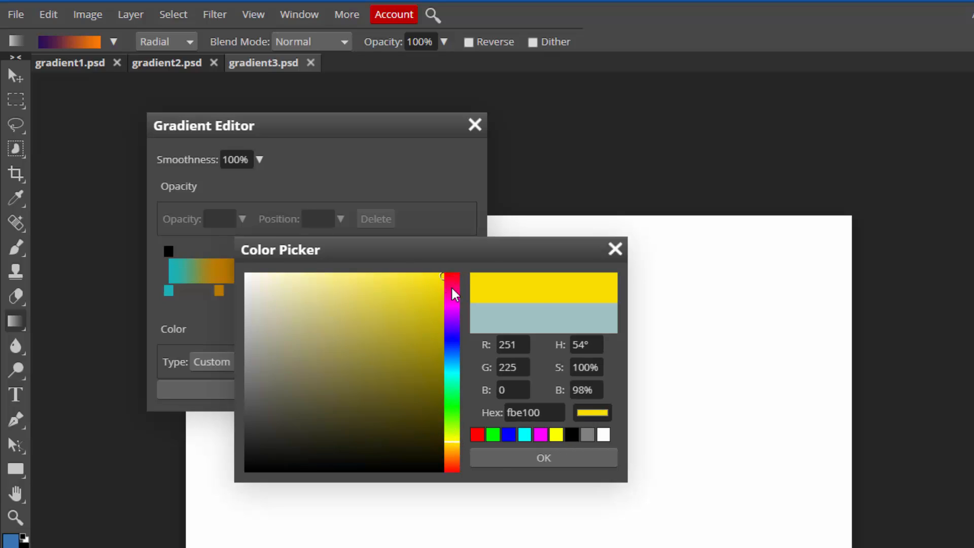
{"action": "left_click", "coordinate": [503, 459]}
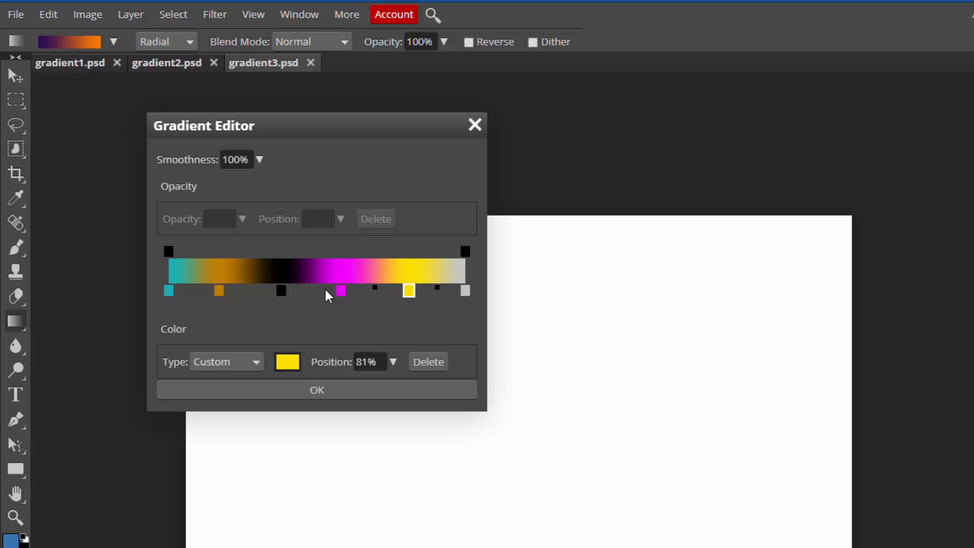
- Remove the magenta colour stop from the gradient by pulling it off the colour bar
{"action": "left_click", "coordinate": [339, 290]}
{"action": "left_click_drag", "start_coordinate": [340, 290], "coordinate": [339, 310]}
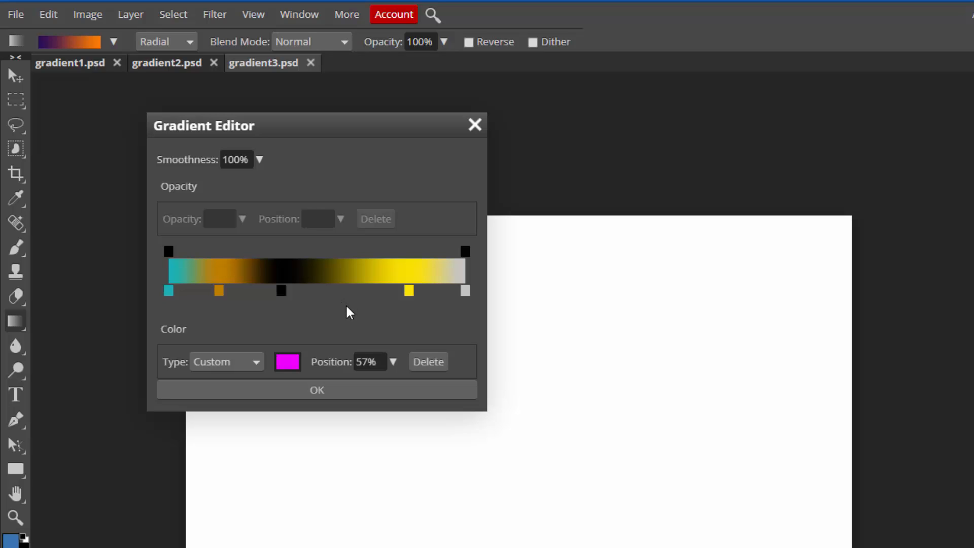
{"action": "left_click", "coordinate": [345, 289]}
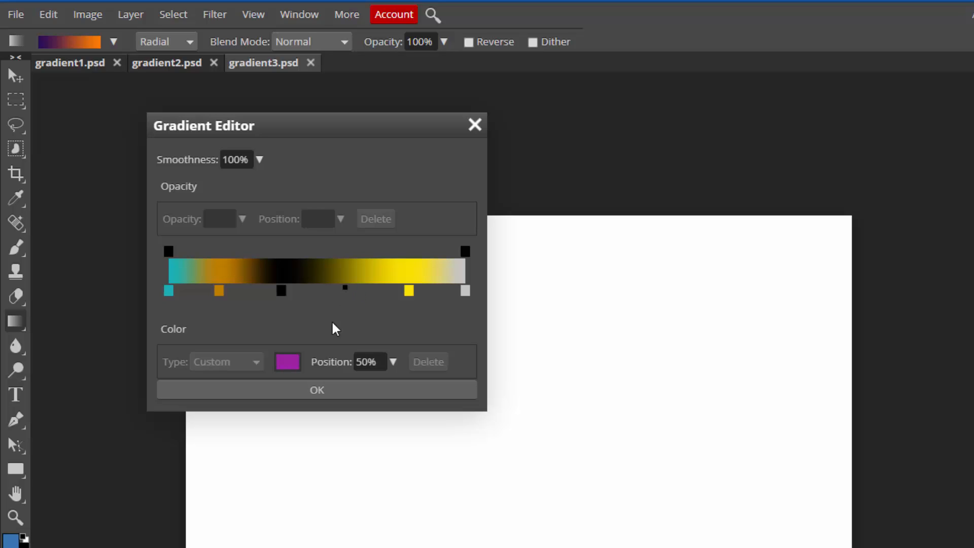
- Add a new colour stop between black and yellow, position it at 60%, and colour it magenta
{"action": "left_click", "coordinate": [329, 293]}
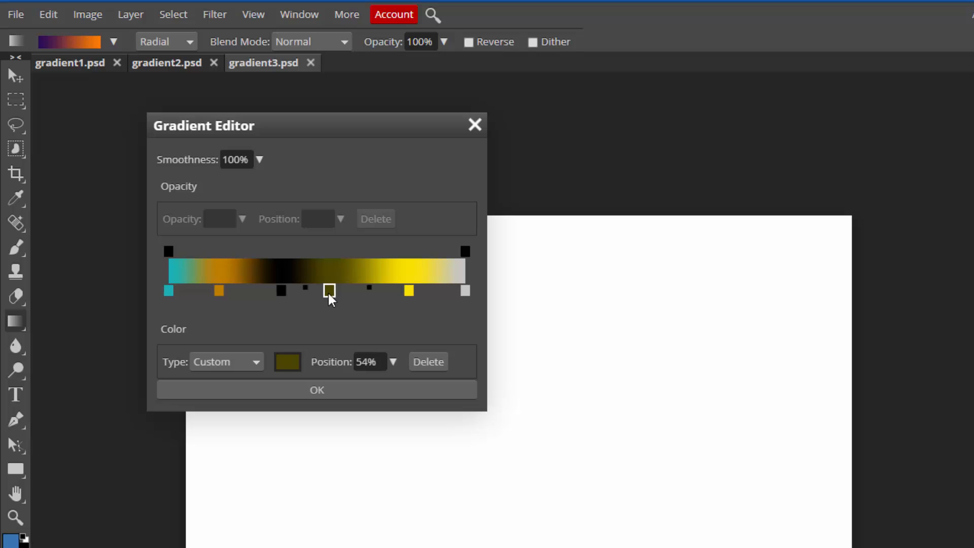
{"action": "left_click_drag", "start_coordinate": [329, 294], "coordinate": [345, 294]}
{"action": "left_click", "coordinate": [292, 363]}
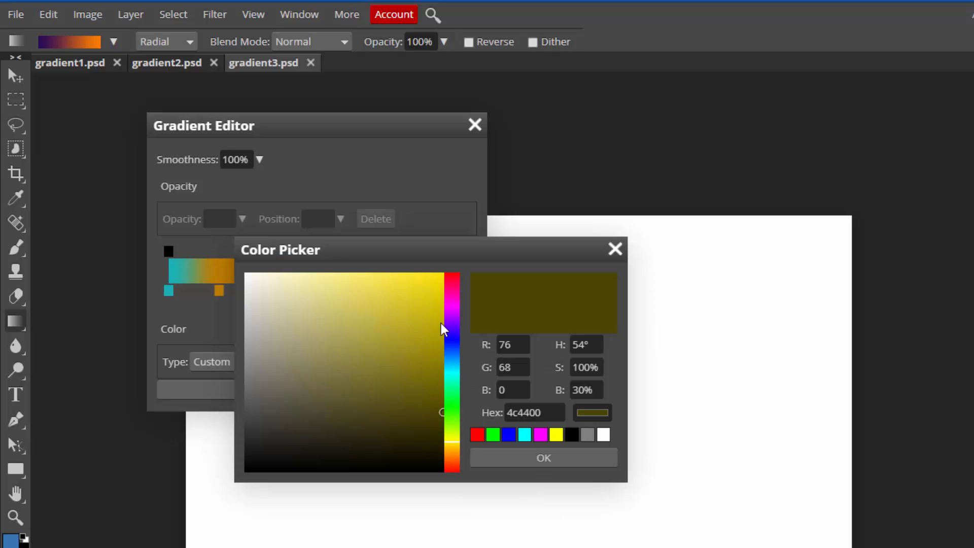
{"action": "left_click", "coordinate": [451, 303]}
{"action": "left_click_drag", "start_coordinate": [432, 297], "coordinate": [443, 286]}
{"action": "left_click", "coordinate": [528, 458]}
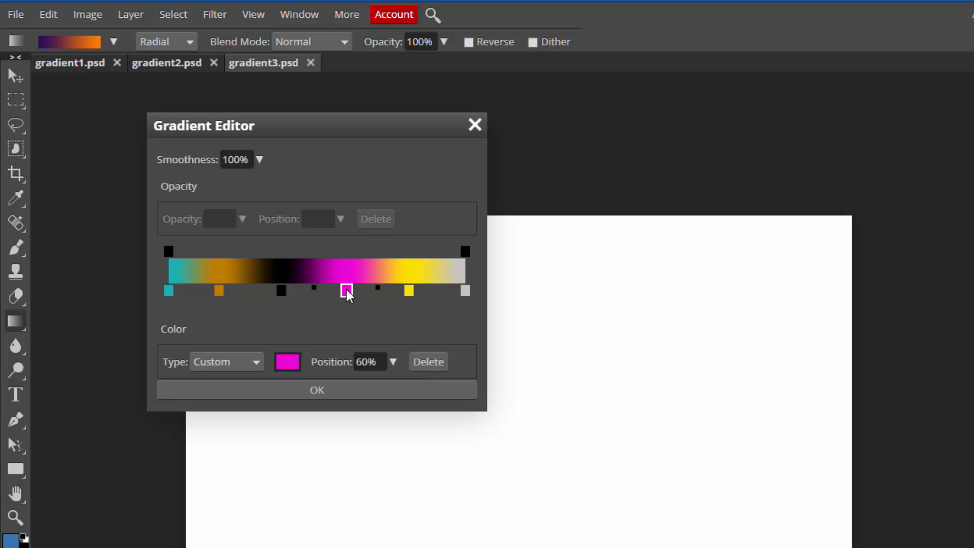
- Shift the magenta stop slightly toward yellow and the black stop to 42%, and accept the edited gradient
{"action": "left_click_drag", "start_coordinate": [347, 290], "coordinate": [352, 292]}
{"action": "left_click_drag", "start_coordinate": [282, 291], "coordinate": [293, 294]}
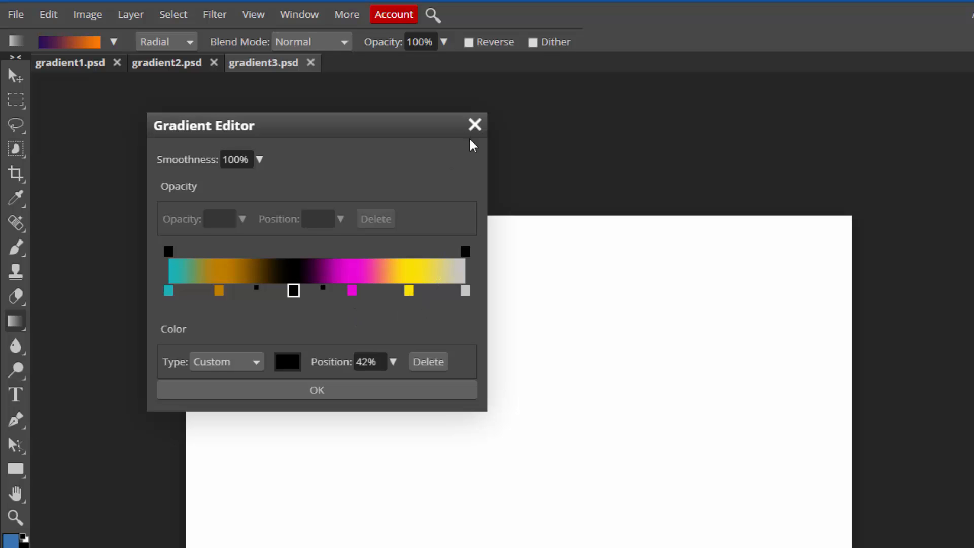
{"action": "left_click", "coordinate": [325, 391]}
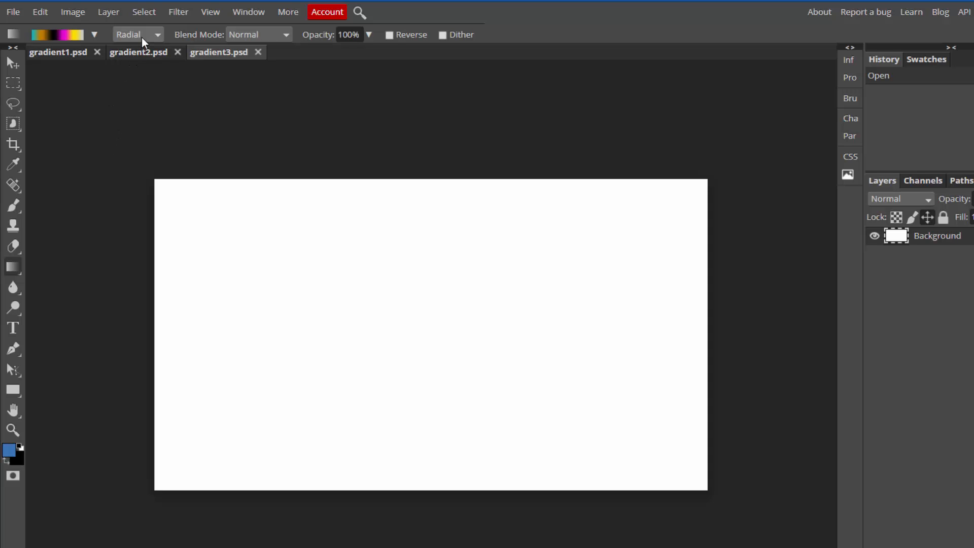
- Apply the custom Radial gradient from the canvas centre to near its upper-left corner, and save the project as a PSD
{"action": "left_click_drag", "start_coordinate": [424, 350], "coordinate": [174, 209]}
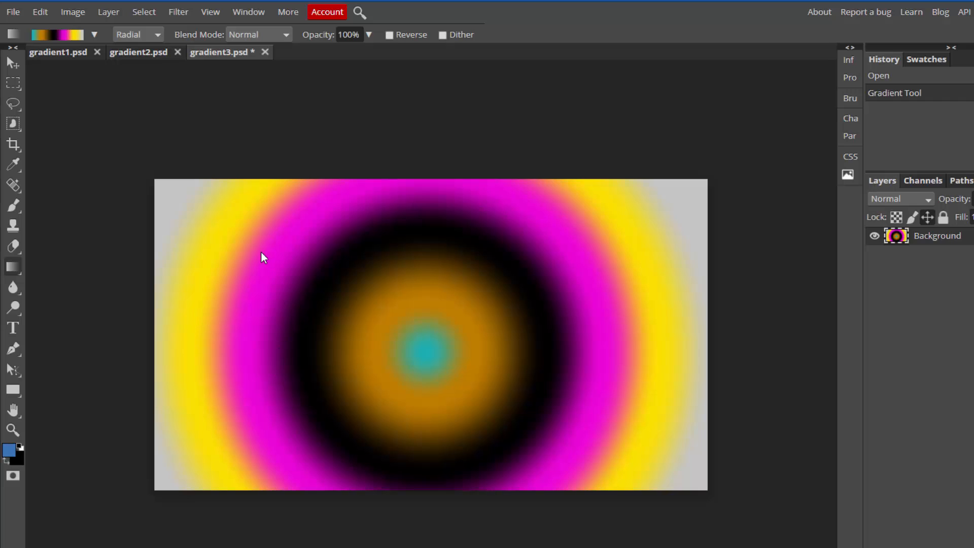
{"action": "left_click", "coordinate": [13, 14]}
{"action": "left_click", "coordinate": [38, 163]}
- Create another project named gradient4, 1280 × 720 px at 72 DPI with a white background
{"action": "left_click", "coordinate": [15, 11]}
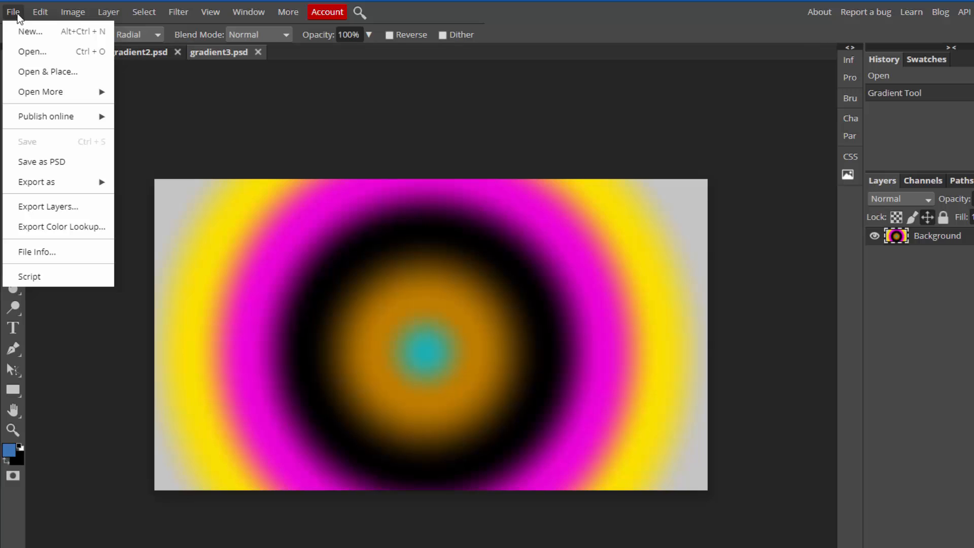
{"action": "left_click", "coordinate": [28, 32]}
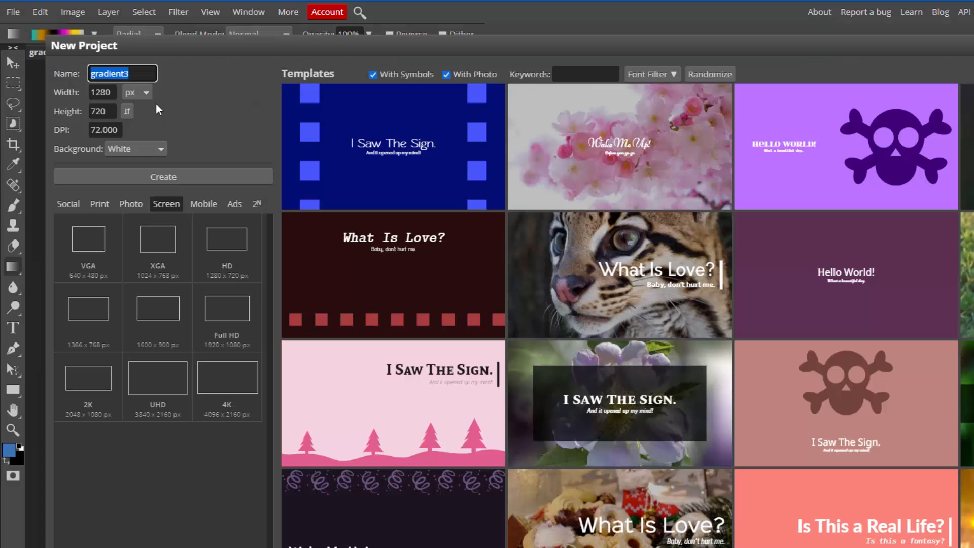
{"action": "left_click", "coordinate": [142, 77]}
{"action": "key", "text": "BackSpace"}
{"action": "type", "text": "4"}
{"action": "key", "text": "Tab"}
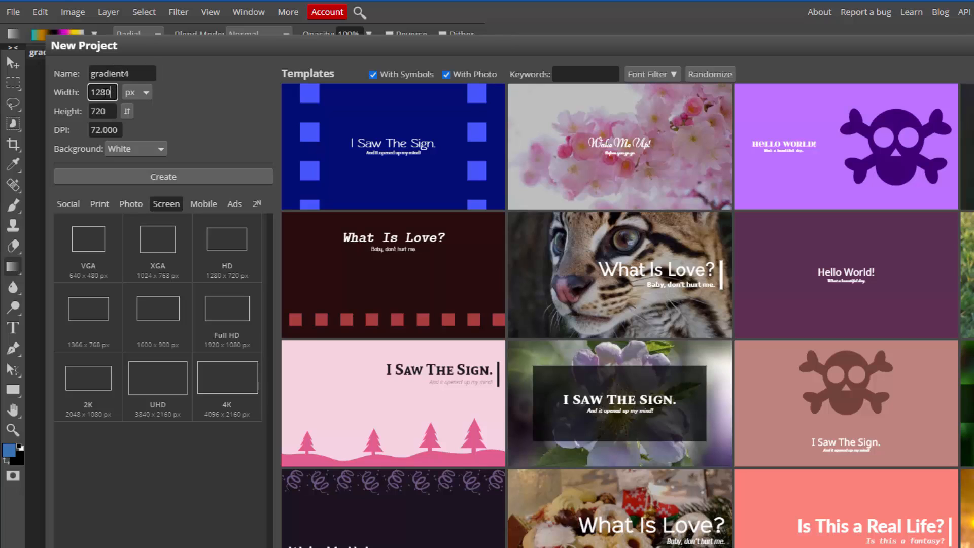
{"action": "key", "text": "Tab"}
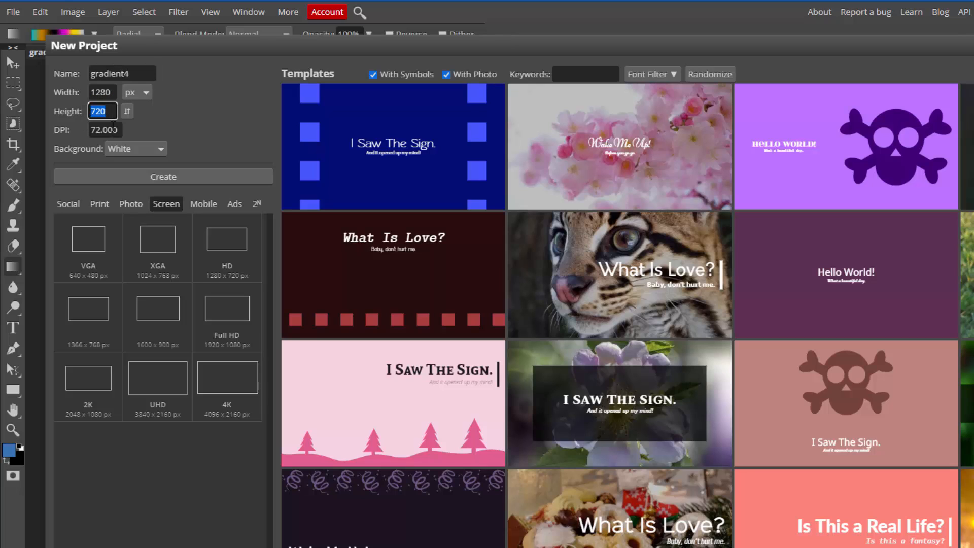
{"action": "left_click", "coordinate": [131, 176]}
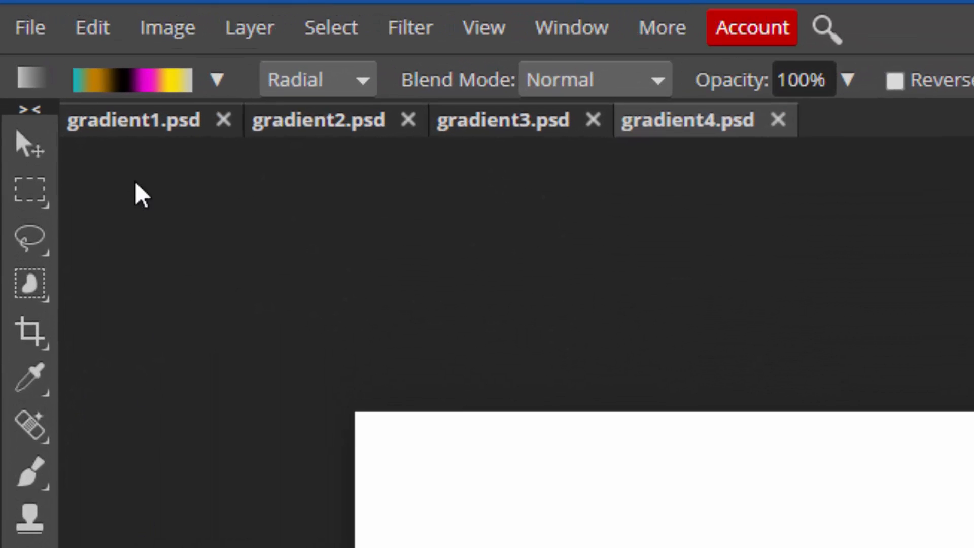
- Choose the transparent-edged rainbow gradient preset and scatter Radial rainbow circles of varying sizes, some overlapping, across the white gradient4 canvas
{"action": "left_click", "coordinate": [219, 79]}
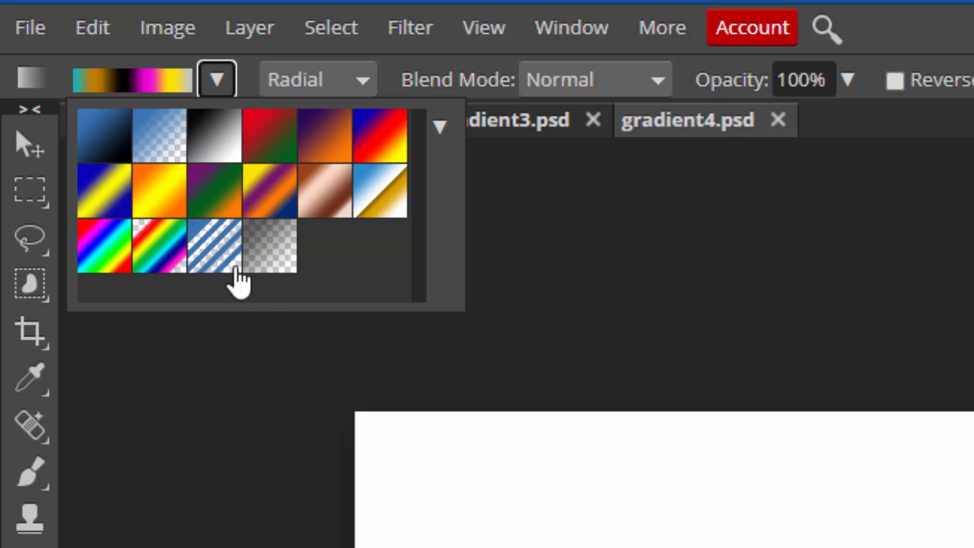
{"action": "left_click", "coordinate": [168, 274]}
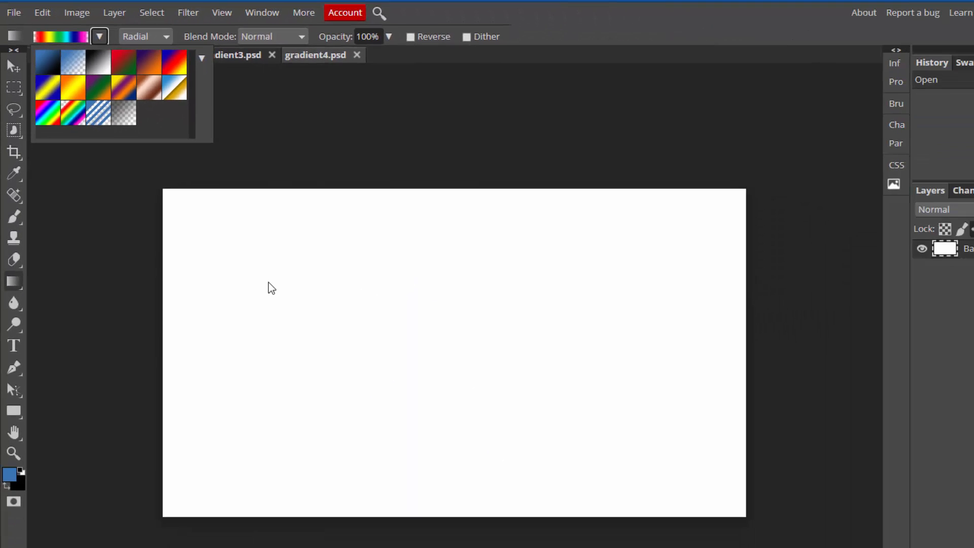
{"action": "left_click_drag", "start_coordinate": [267, 282], "coordinate": [215, 230]}
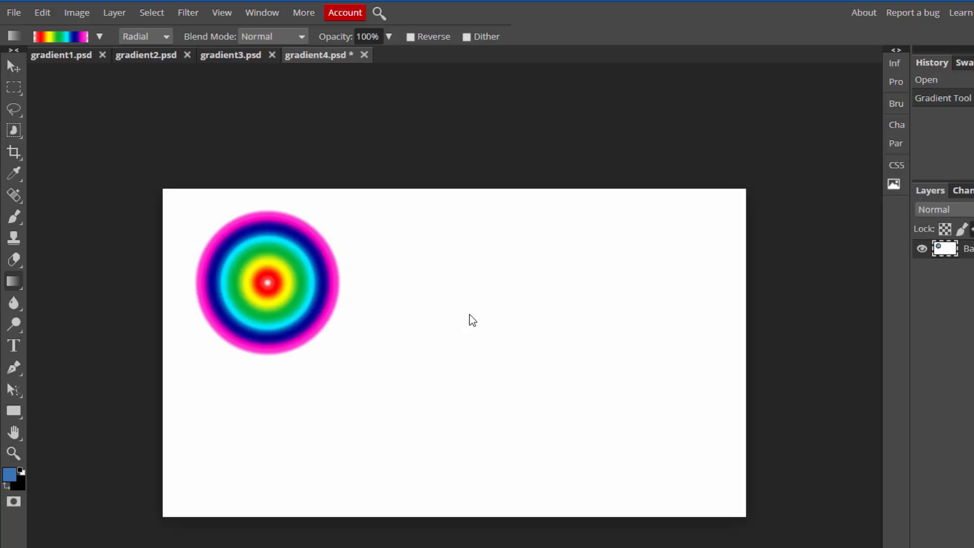
{"action": "left_click_drag", "start_coordinate": [465, 315], "coordinate": [511, 294]}
{"action": "left_click_drag", "start_coordinate": [566, 377], "coordinate": [602, 427]}
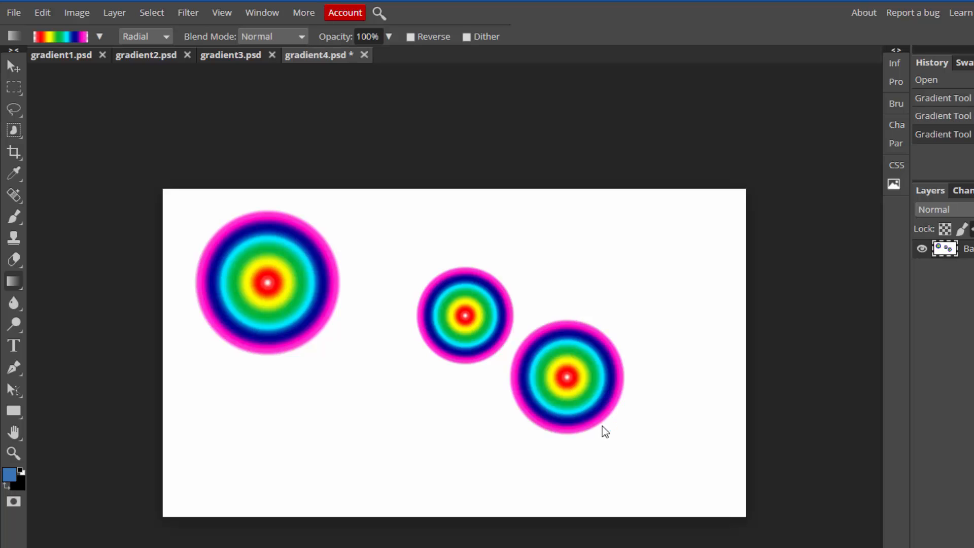
{"action": "left_click_drag", "start_coordinate": [684, 334], "coordinate": [660, 271]}
{"action": "left_click_drag", "start_coordinate": [571, 240], "coordinate": [535, 241]}
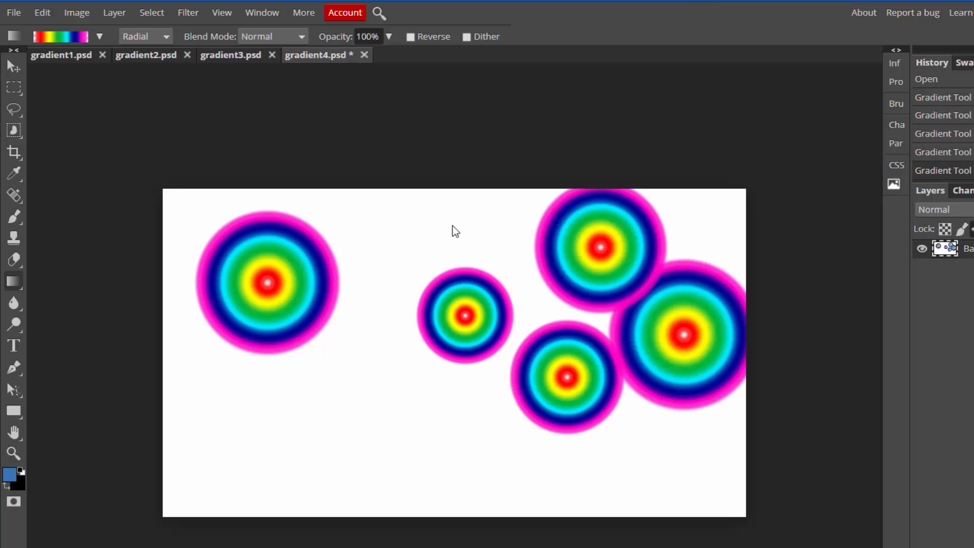
{"action": "left_click_drag", "start_coordinate": [412, 240], "coordinate": [400, 277]}
{"action": "mouse_move", "coordinate": [394, 383]}
{"action": "left_mouse_down"}
{"action": "mouse_move", "coordinate": [411, 431]}
{"action": "mouse_move", "coordinate": [372, 464]}
{"action": "left_mouse_up"}
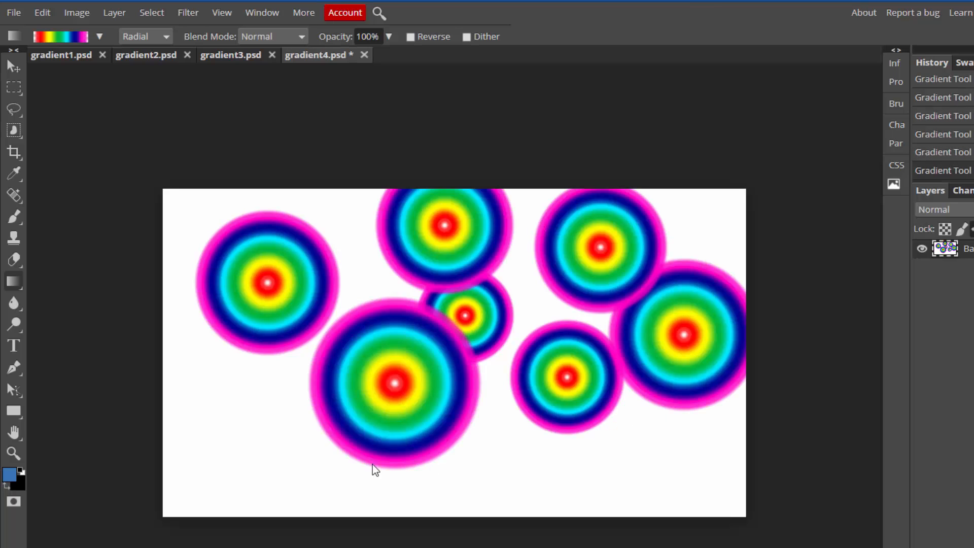
{"action": "mouse_move", "coordinate": [309, 463]}
{"action": "left_mouse_down"}
{"action": "mouse_move", "coordinate": [277, 486]}
{"action": "mouse_move", "coordinate": [231, 457]}
{"action": "left_mouse_up"}
{"action": "left_click_drag", "start_coordinate": [190, 405], "coordinate": [177, 330]}
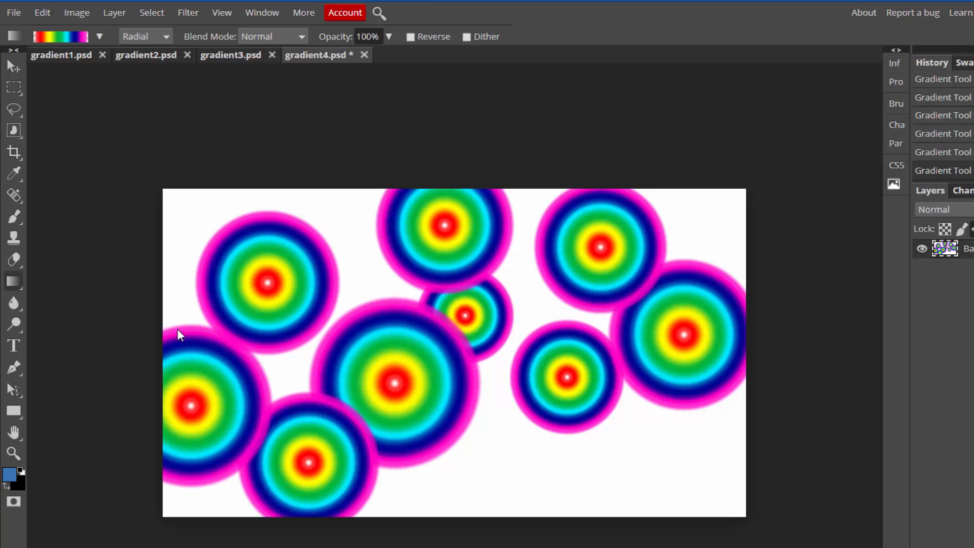
{"action": "left_click_drag", "start_coordinate": [321, 385], "coordinate": [325, 386]}
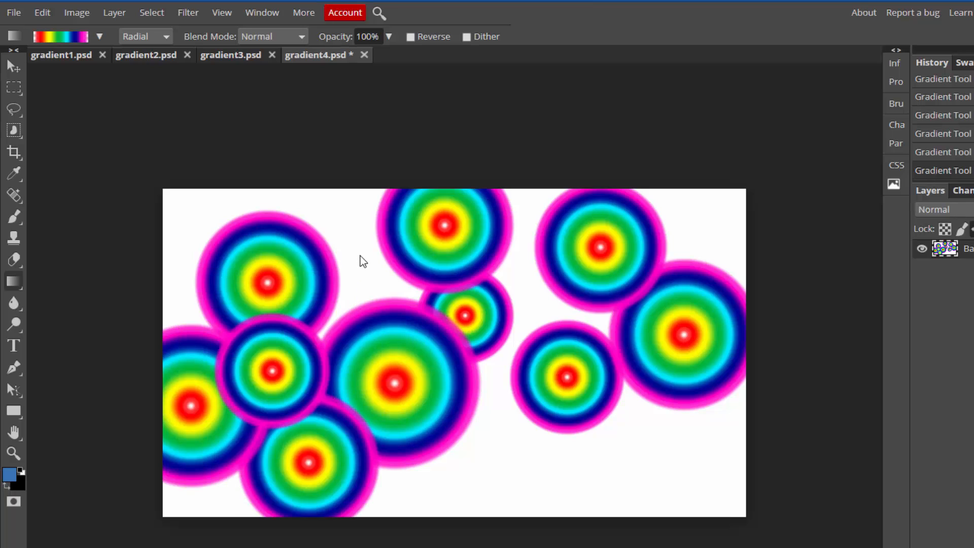
{"action": "left_click_drag", "start_coordinate": [415, 328], "coordinate": [408, 330]}
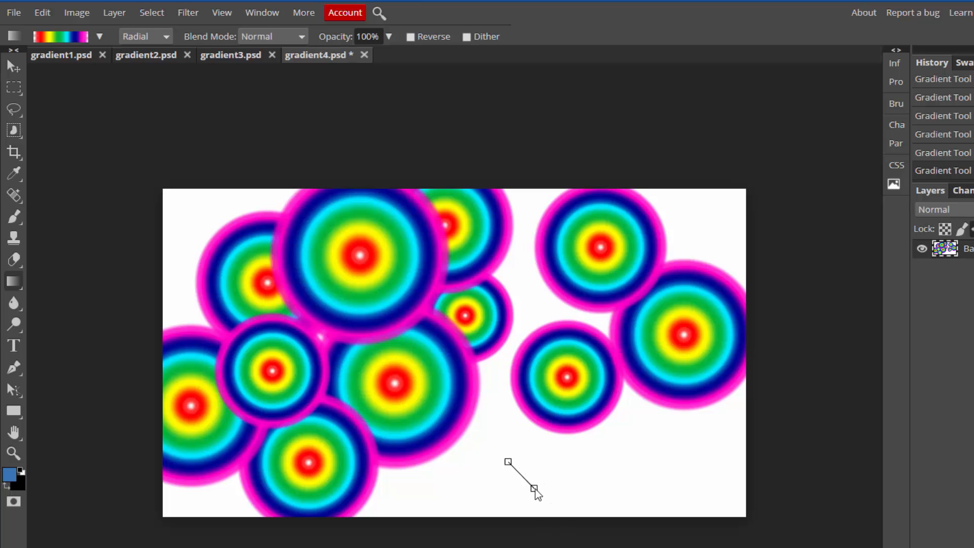
{"action": "left_click_drag", "start_coordinate": [535, 489], "coordinate": [536, 490]}
- Choose the blue-and-transparent stripes preset and add Radial concentric rings of varying sizes over the rainbow circles, near the corners and along the lower edge
{"action": "left_click", "coordinate": [99, 34]}
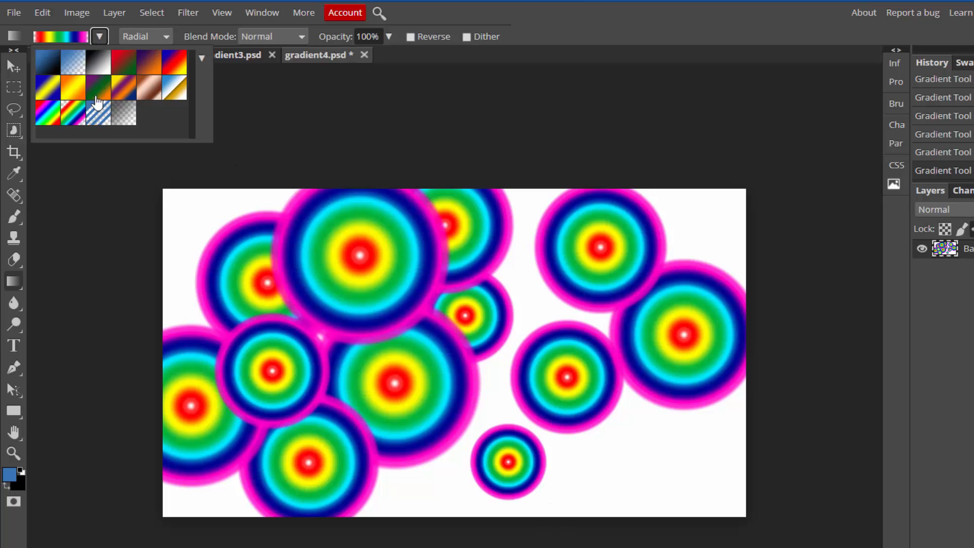
{"action": "left_click", "coordinate": [98, 112]}
{"action": "left_click", "coordinate": [620, 451]}
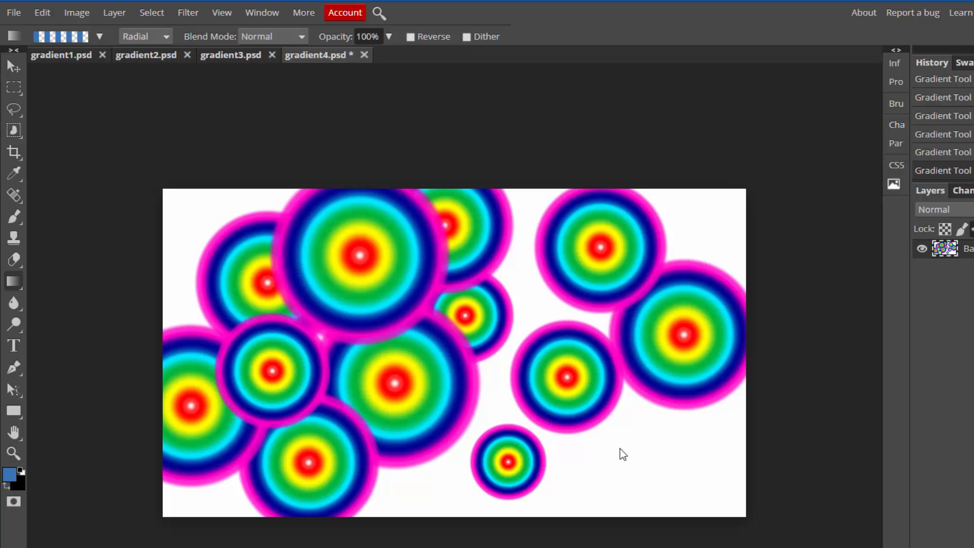
{"action": "left_click_drag", "start_coordinate": [621, 455], "coordinate": [543, 334]}
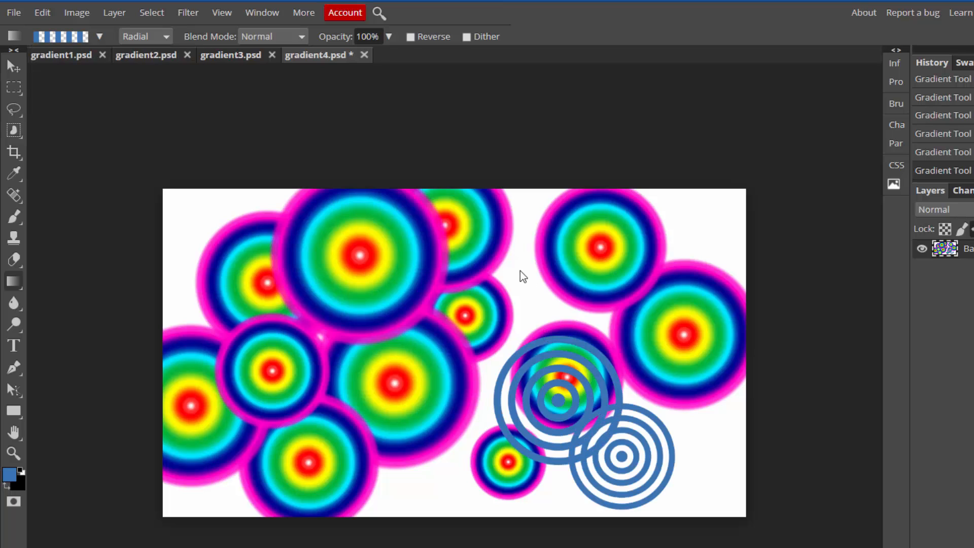
{"action": "left_click_drag", "start_coordinate": [580, 293], "coordinate": [580, 293]}
{"action": "left_click_drag", "start_coordinate": [194, 222], "coordinate": [263, 339]}
{"action": "left_click_drag", "start_coordinate": [211, 496], "coordinate": [312, 439]}
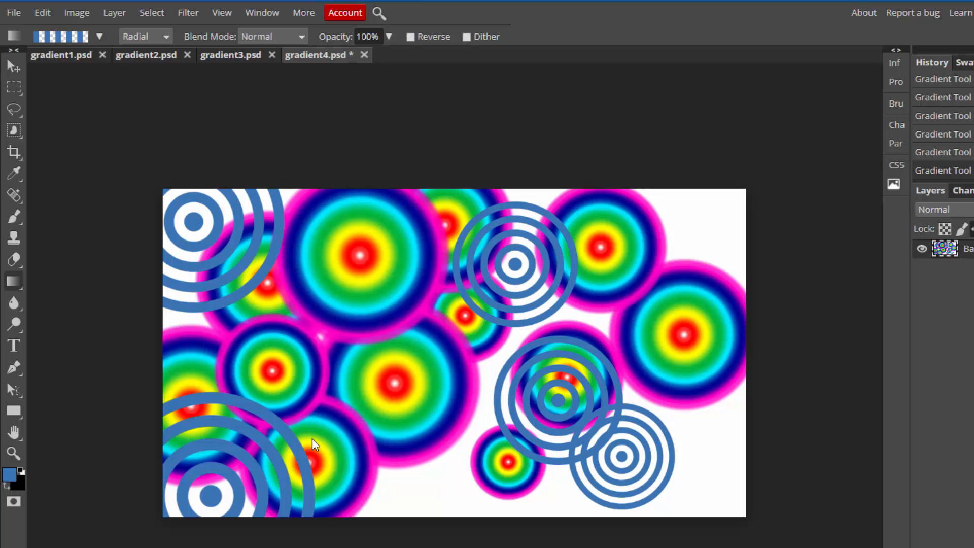
{"action": "left_click_drag", "start_coordinate": [431, 480], "coordinate": [459, 531]}
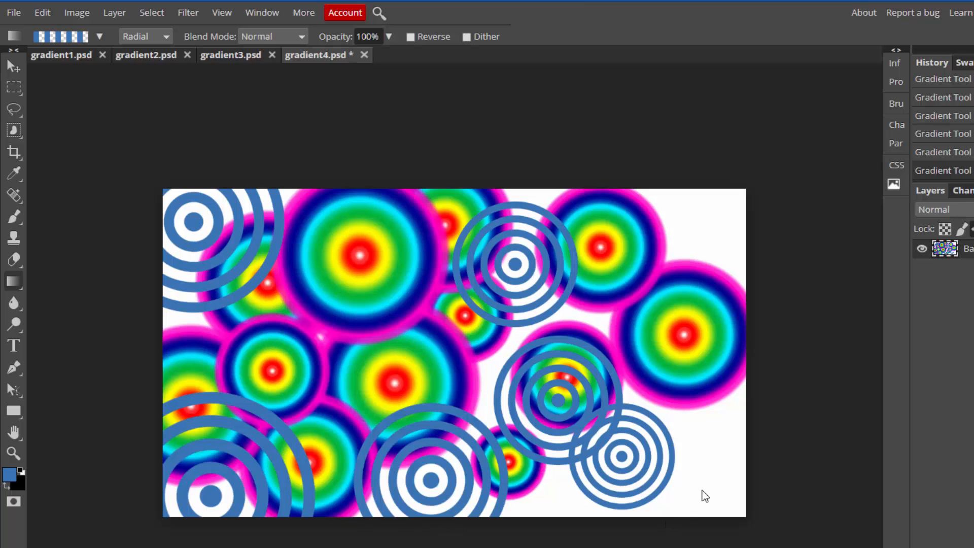
{"action": "left_click_drag", "start_coordinate": [703, 442], "coordinate": [749, 506]}
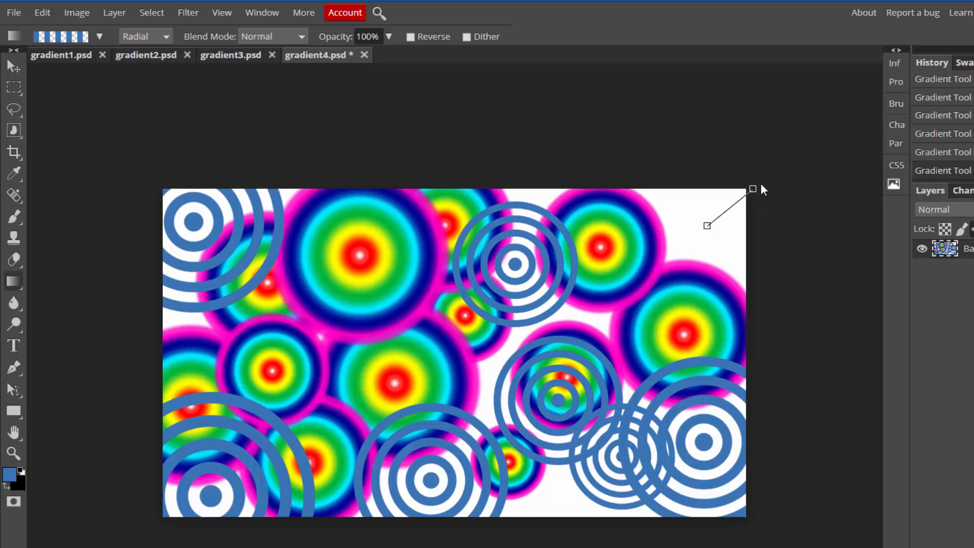
{"action": "left_click_drag", "start_coordinate": [761, 189], "coordinate": [760, 191]}
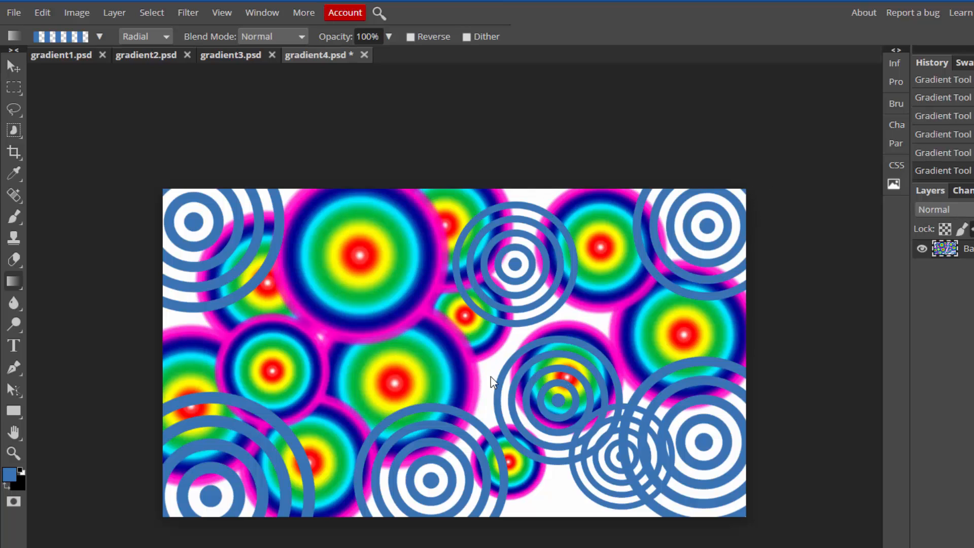
{"action": "left_click_drag", "start_coordinate": [492, 377], "coordinate": [578, 533]}
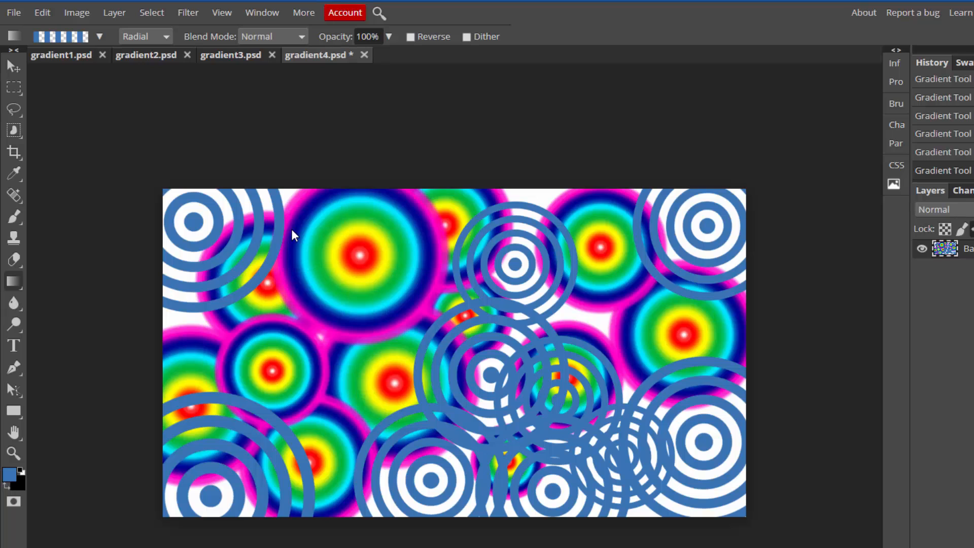
- Save the gradient4 project as a PSD
{"action": "left_click", "coordinate": [100, 36]}
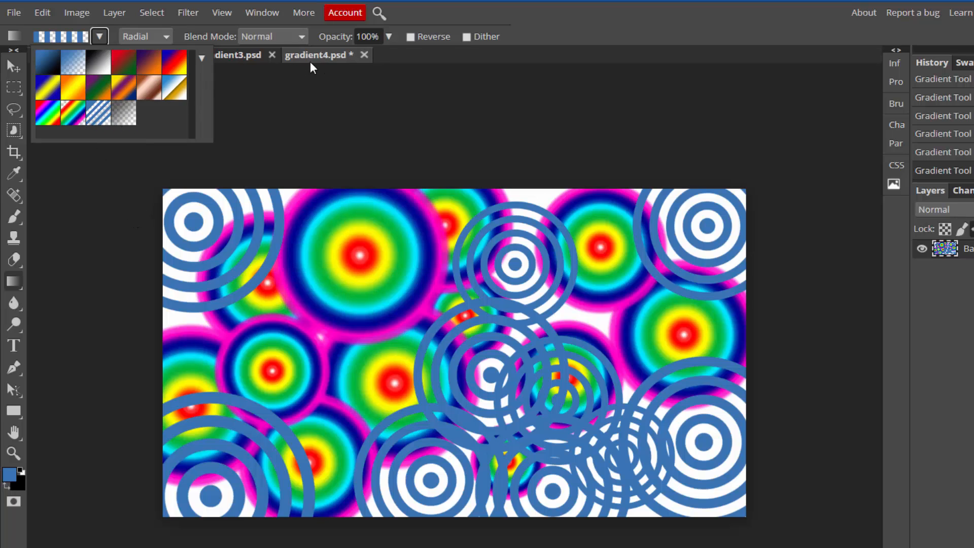
{"action": "left_click", "coordinate": [13, 14]}
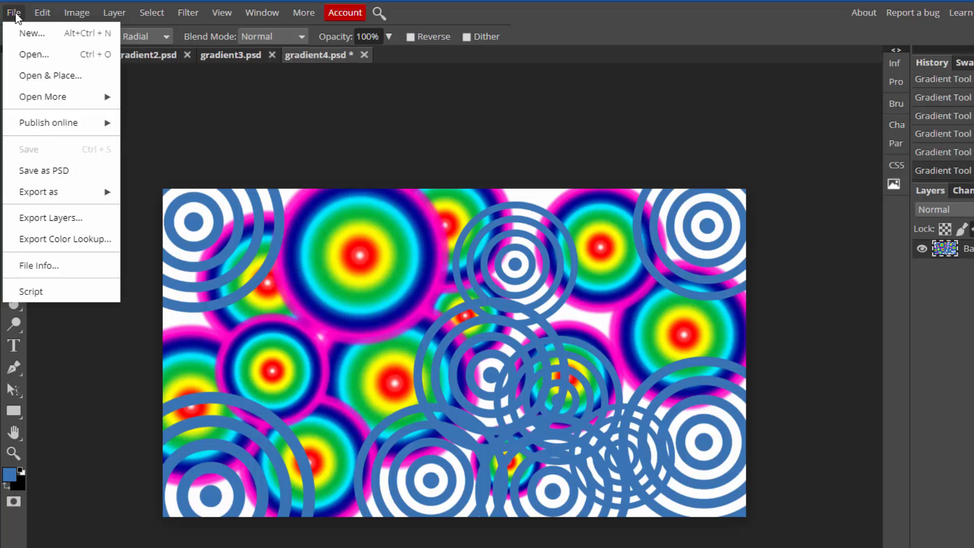
{"action": "left_click", "coordinate": [47, 171]}
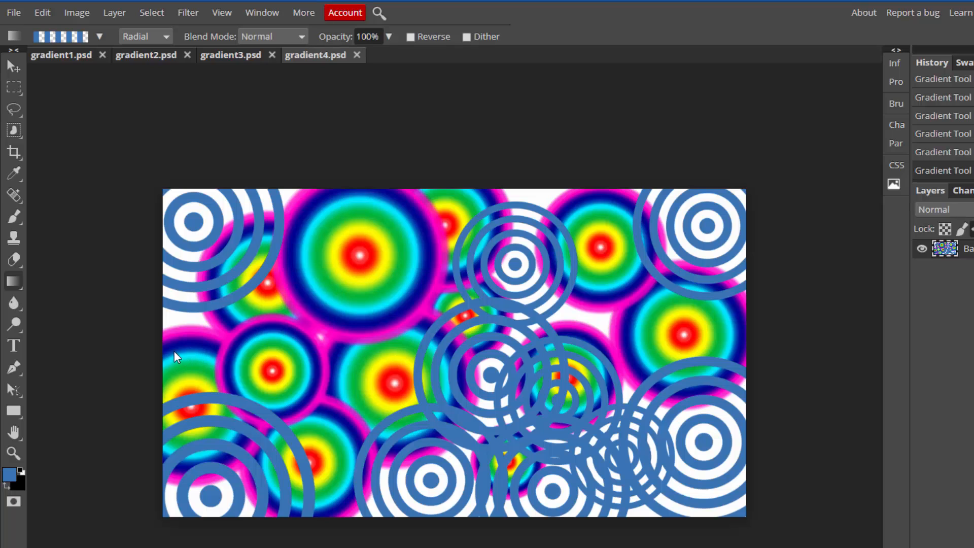
- Review the gradient1, gradient2 and gradient3 documents in turn, and return to gradient4
{"action": "left_click", "coordinate": [65, 57]}
{"action": "left_click", "coordinate": [153, 56]}
{"action": "left_click", "coordinate": [217, 64]}
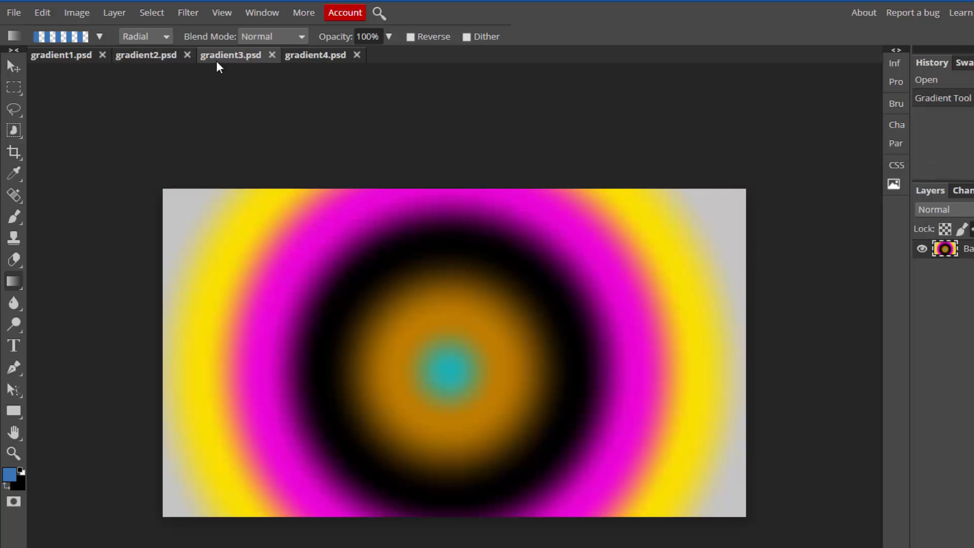
{"action": "left_click", "coordinate": [321, 59]}
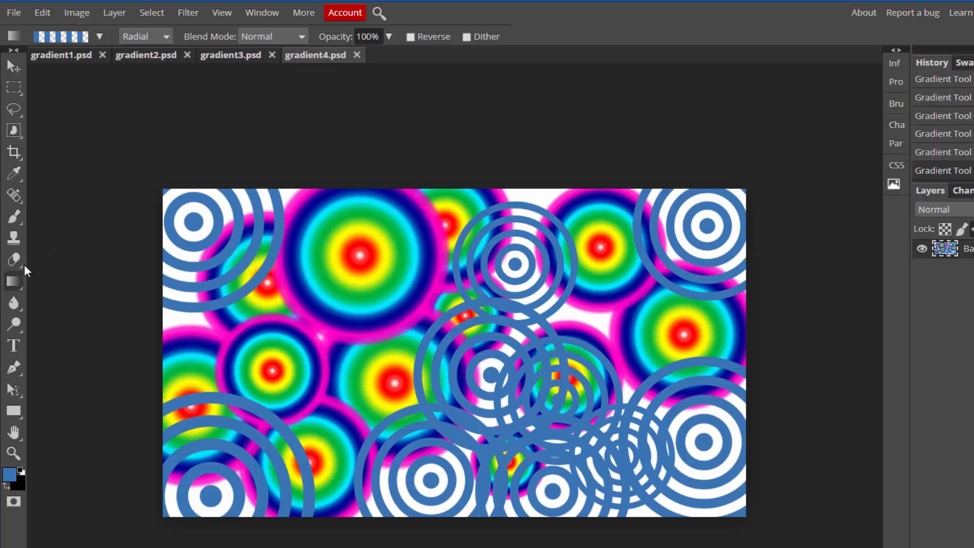
{"action": "left_click", "coordinate": [99, 37]}
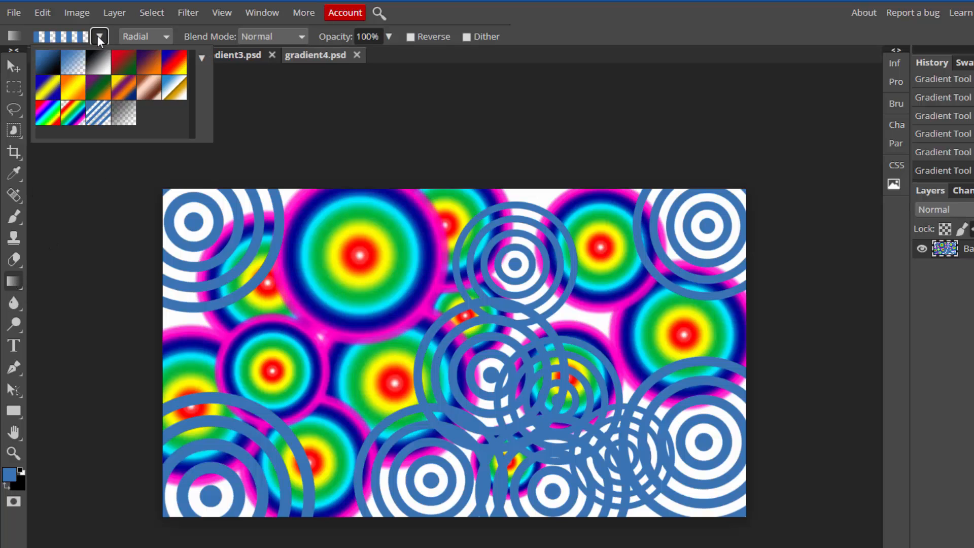
{"action": "left_click", "coordinate": [133, 38]}
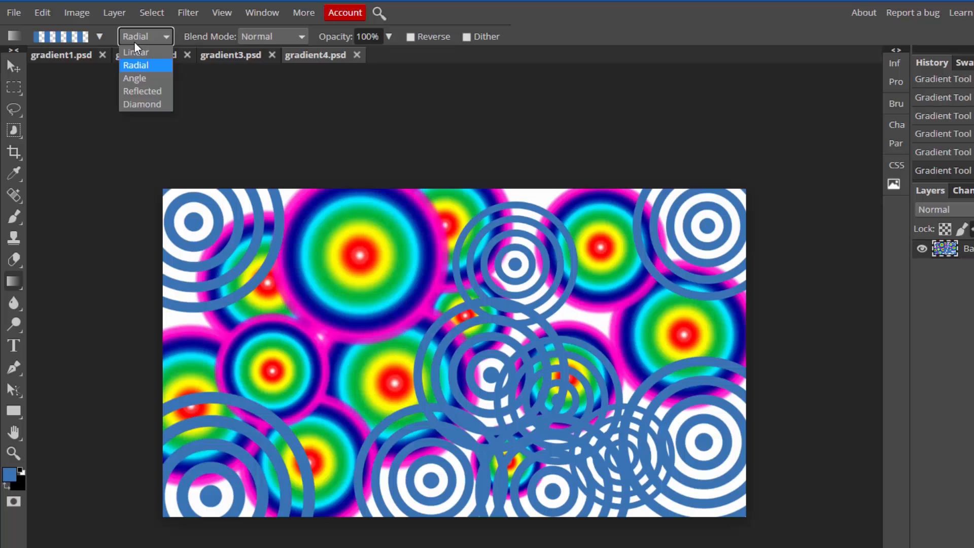
{"action": "left_click", "coordinate": [136, 38]}
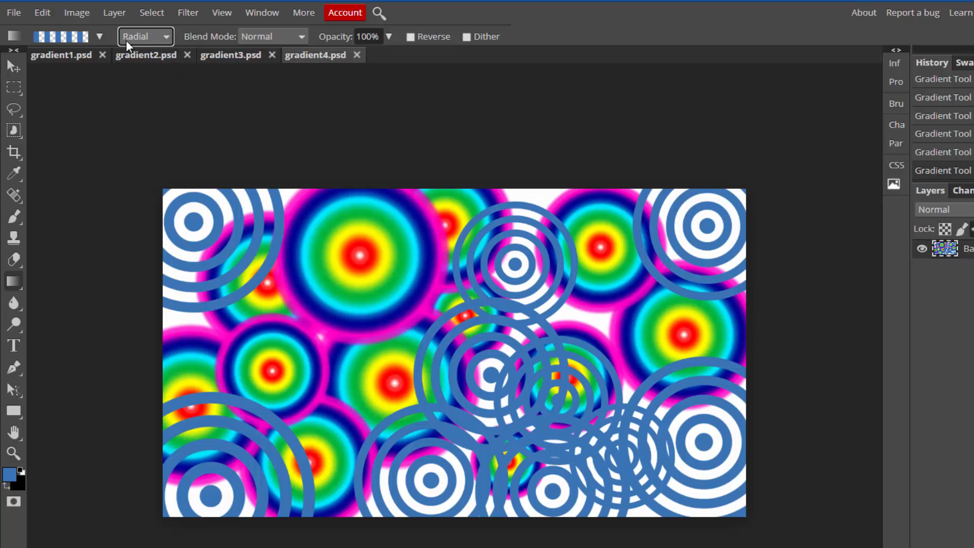